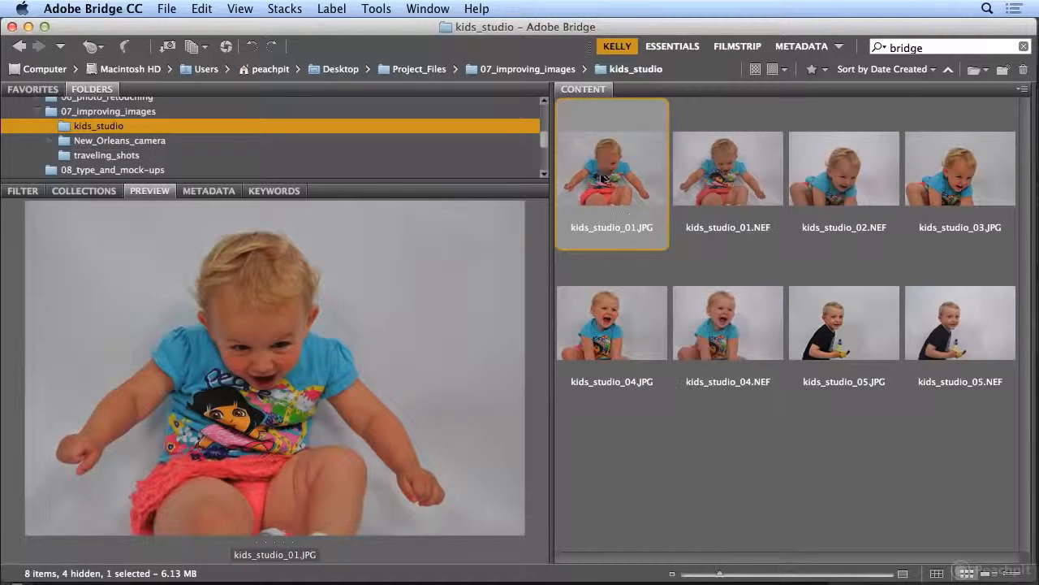
- Filter the kids_studio folder to show only Camera Raw images and preview kids_studio_01.NEF
click(747, 172)
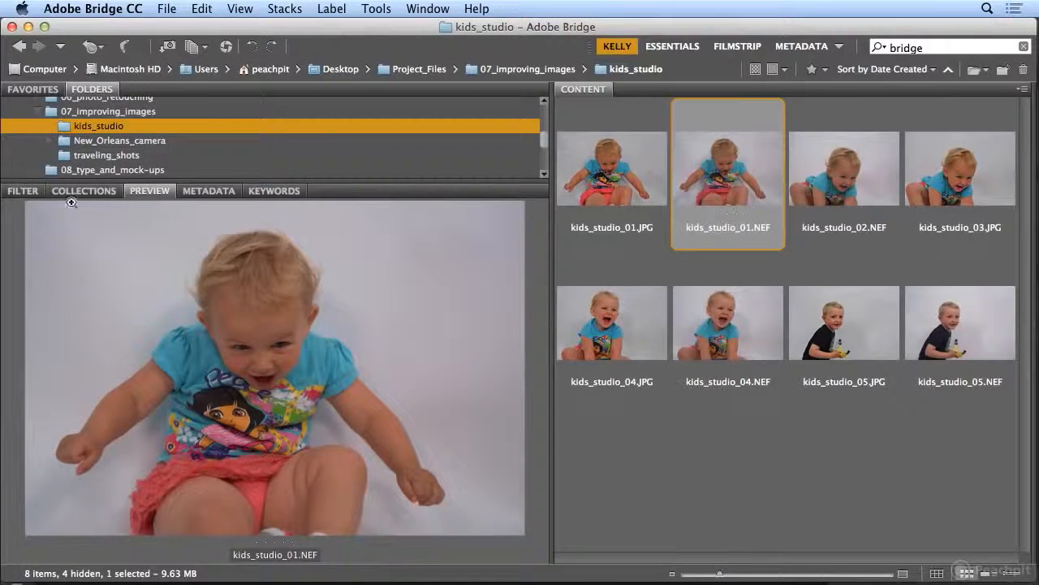
click(22, 192)
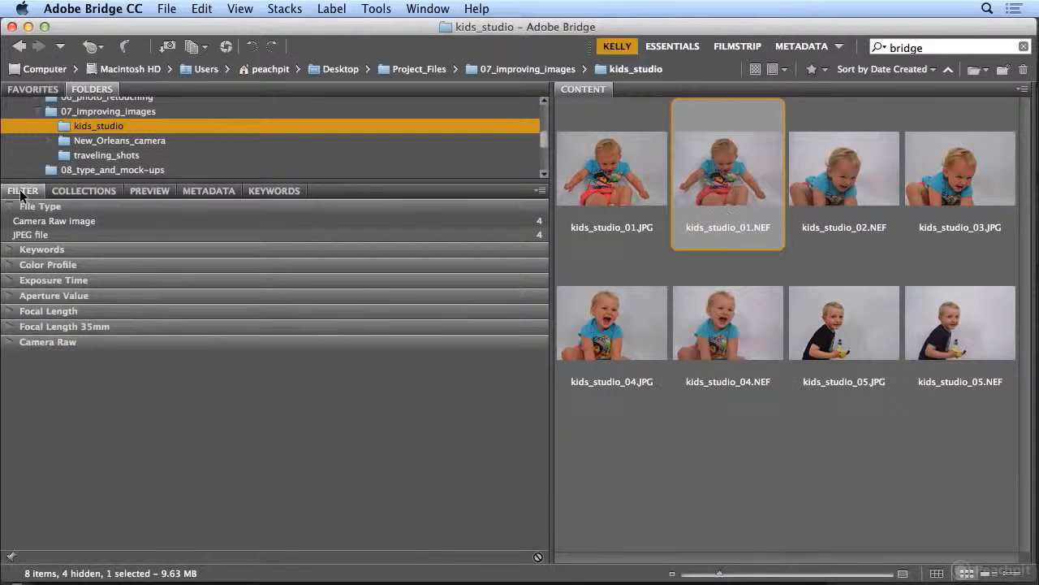
click(10, 222)
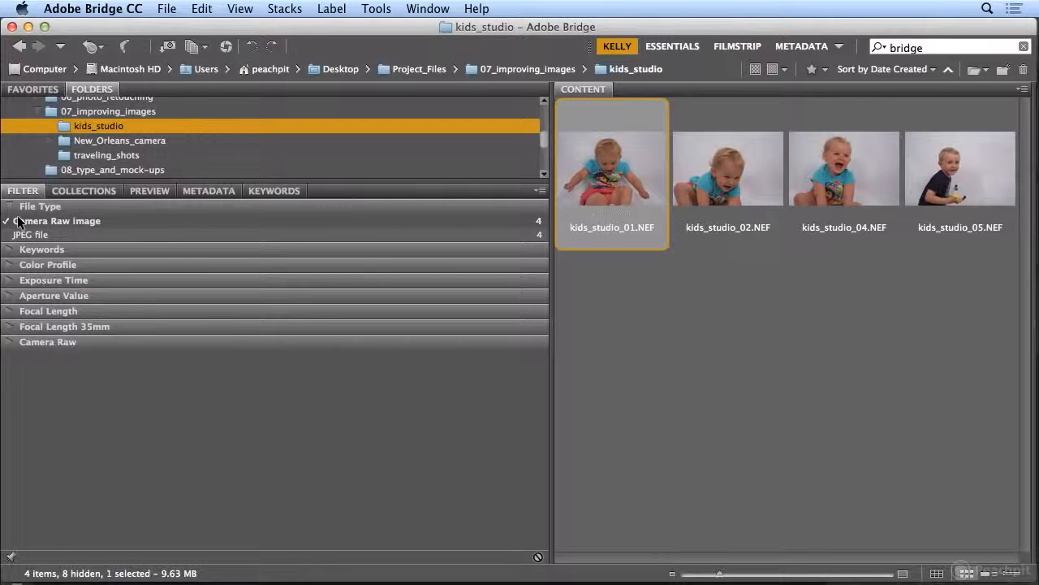
click(156, 190)
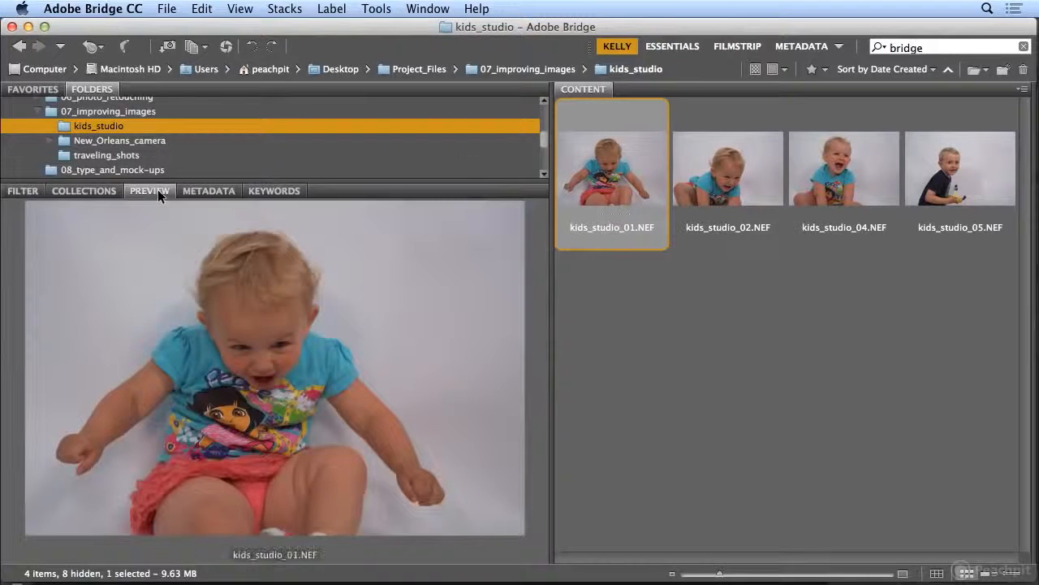
- Open kids_studio_01.NEF in Camera Raw and set Exposure to +1.20, Contrast to +8 and Blacks to -33
double_click(614, 174)
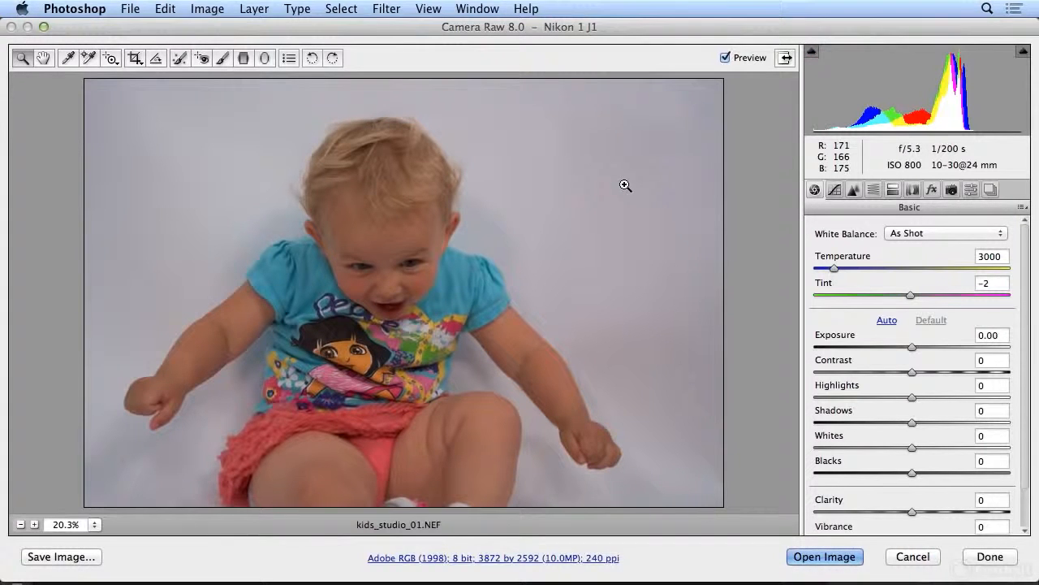
drag(912, 349, 935, 342)
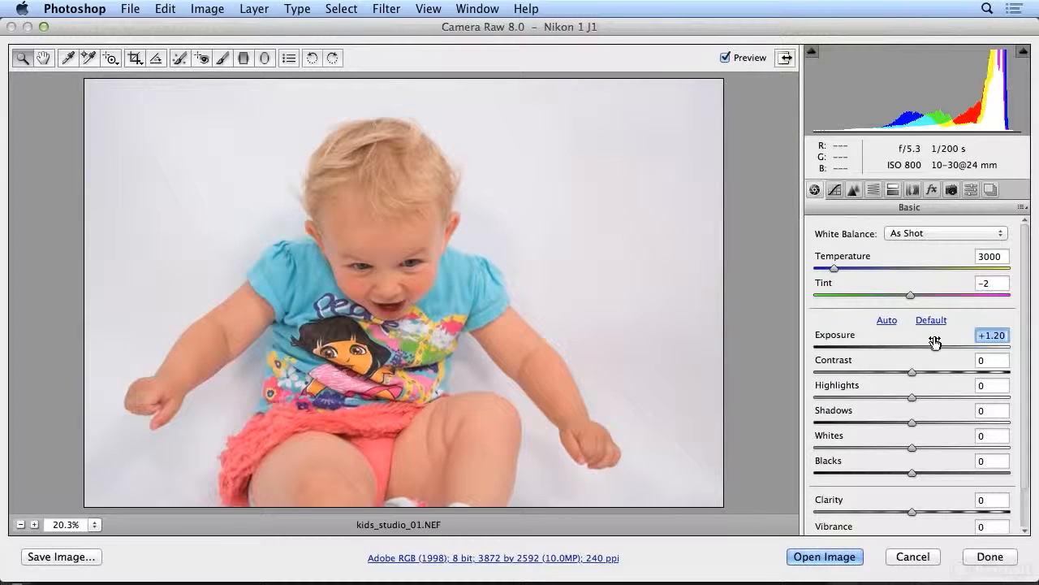
mouse_move(912, 372)
mouse_down()
mouse_move(940, 374)
mouse_move(921, 369)
mouse_up()
drag(912, 473, 880, 474)
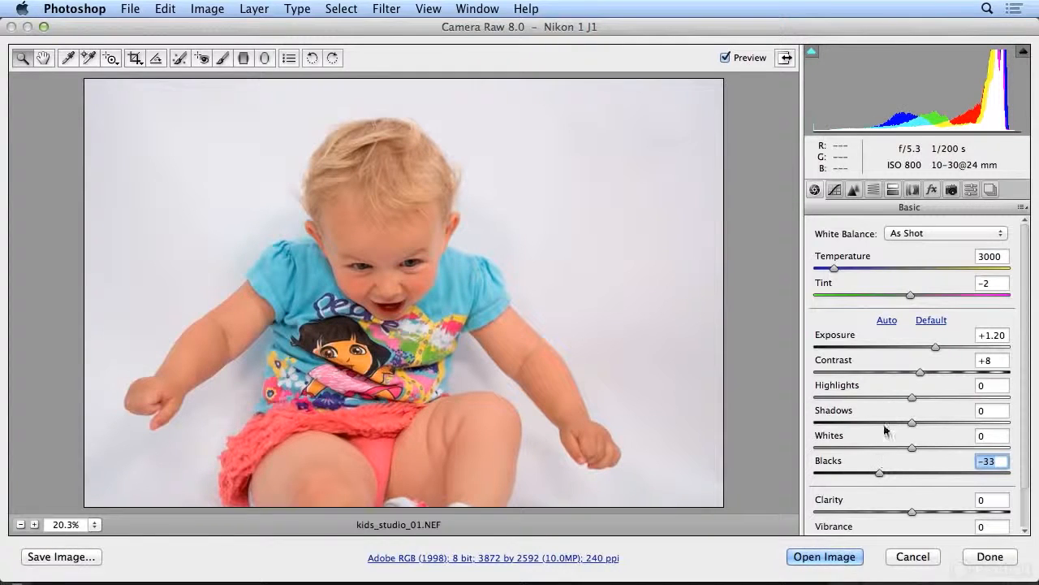
- Set Contrast to +3, Shadows to +45 and Blacks to -53, and compare the photo with its original settings
mouse_move(920, 371)
mouse_down()
mouse_move(967, 375)
mouse_move(905, 376)
mouse_move(930, 374)
mouse_move(908, 374)
mouse_move(930, 388)
mouse_move(901, 390)
mouse_move(919, 388)
mouse_up()
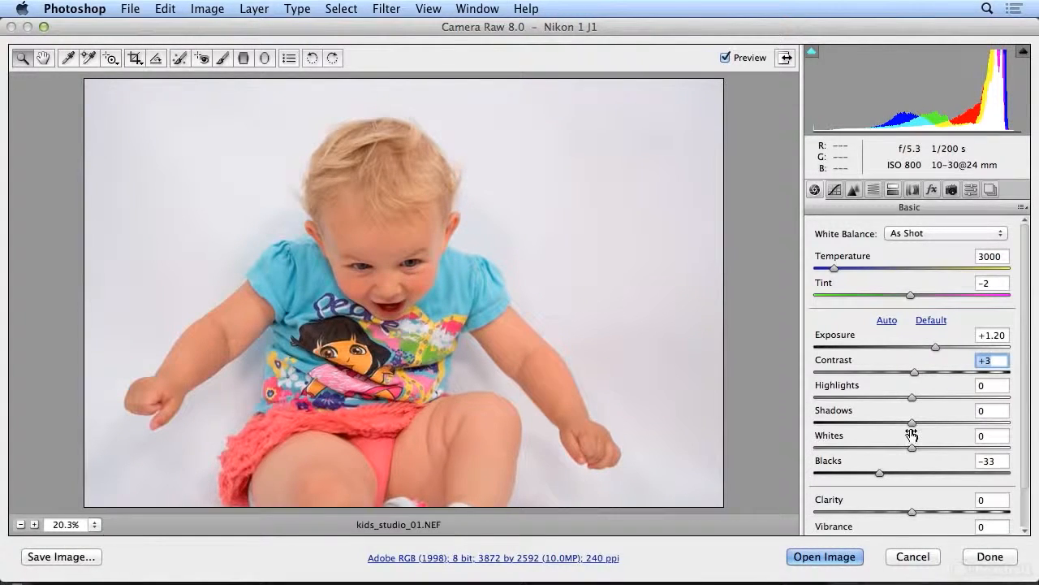
drag(912, 422, 956, 420)
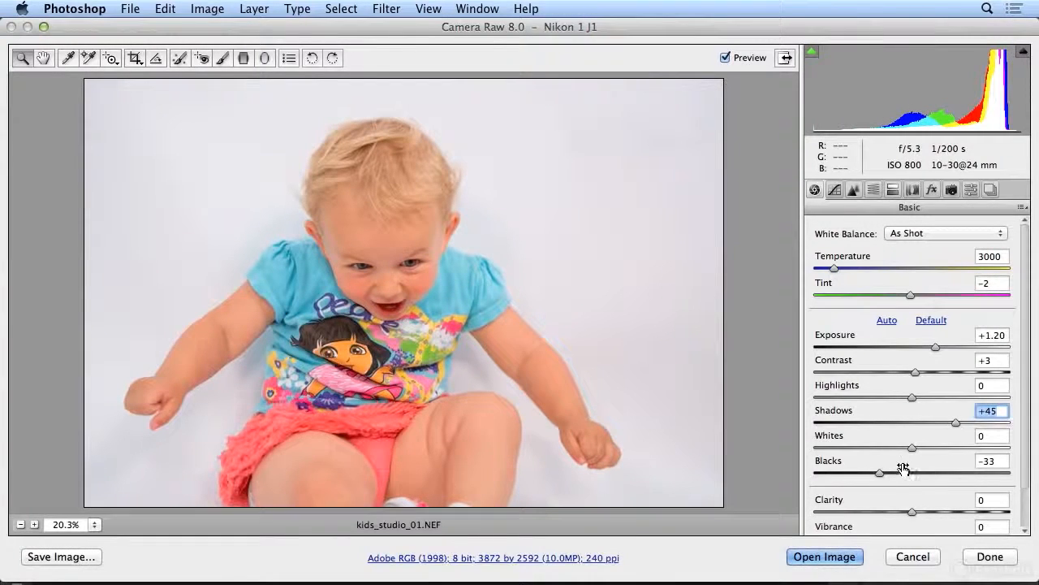
drag(879, 473, 861, 478)
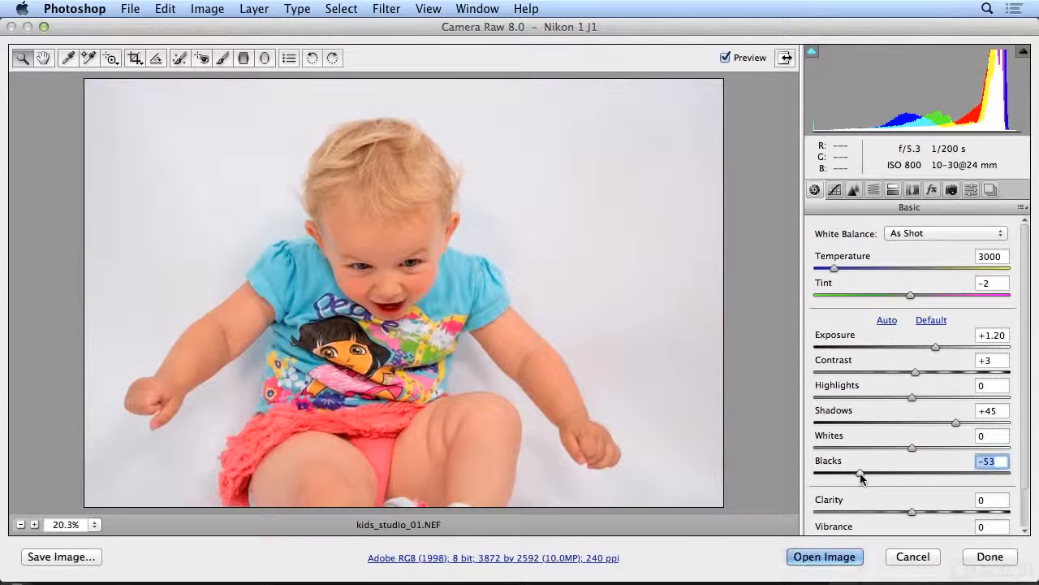
click(737, 59)
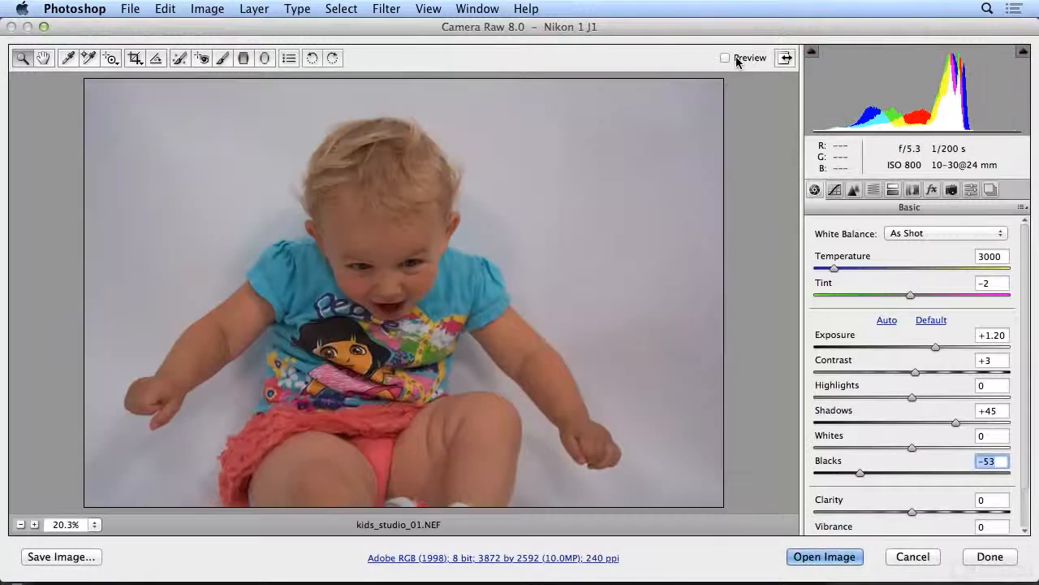
click(736, 59)
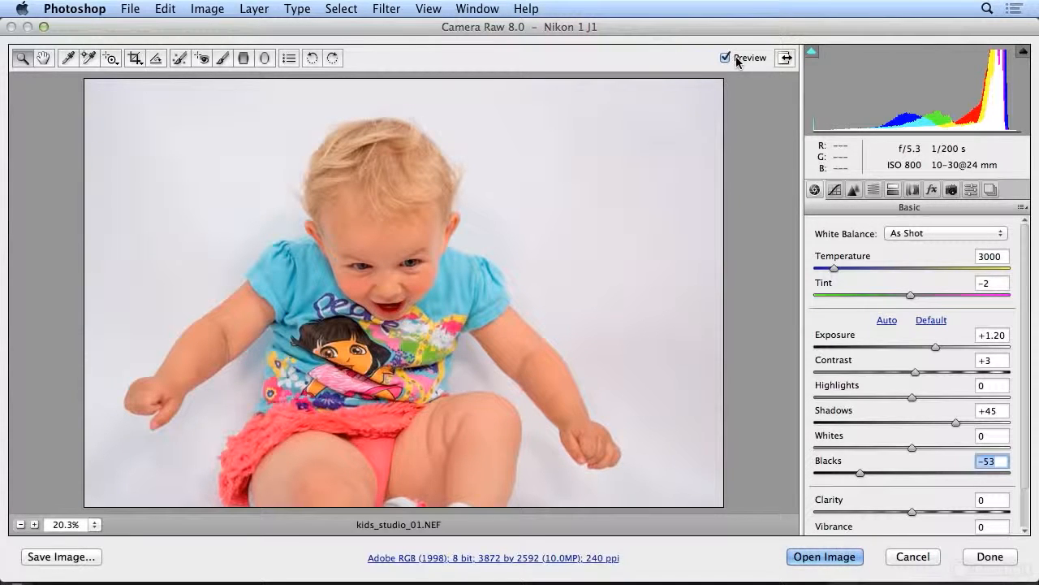
click(736, 59)
click(736, 59)
- Set Whites to +33 and Highlights to -1, and compare the result with the original photo
drag(911, 448, 943, 447)
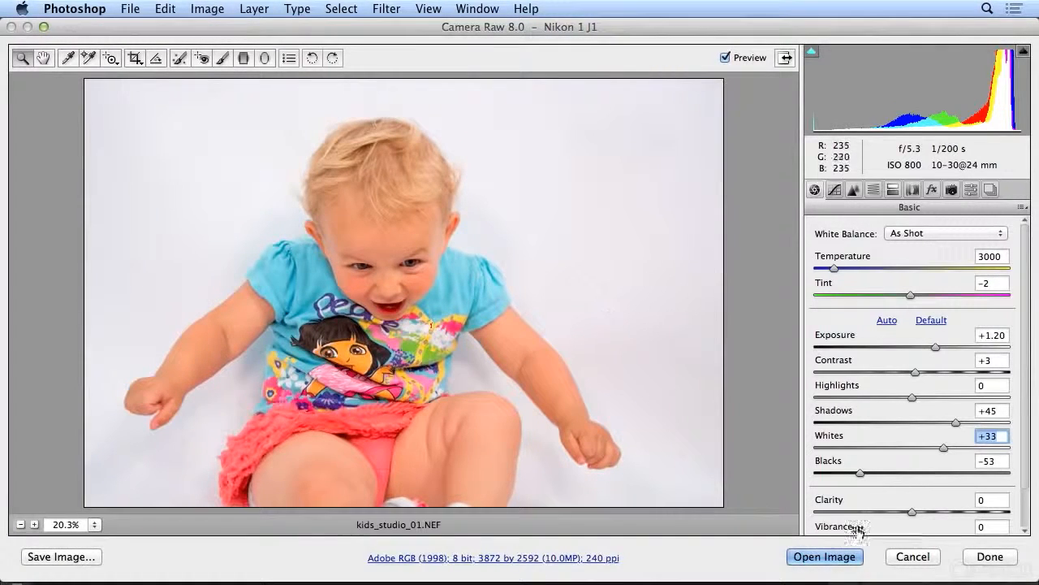
mouse_move(912, 397)
mouse_down()
mouse_move(1006, 398)
mouse_move(846, 399)
mouse_move(933, 397)
mouse_move(897, 398)
mouse_move(920, 399)
mouse_move(911, 398)
mouse_up()
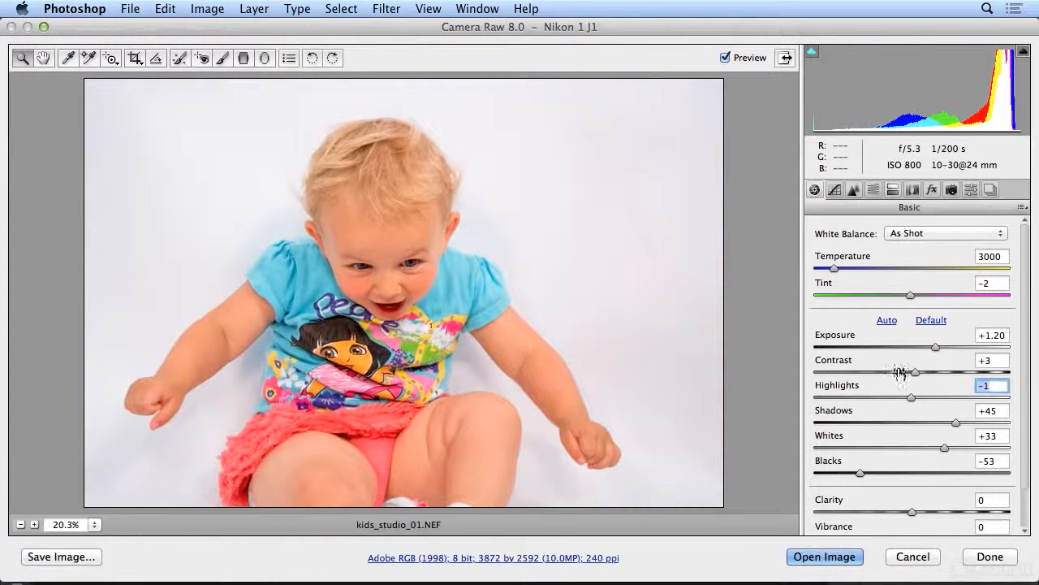
click(737, 58)
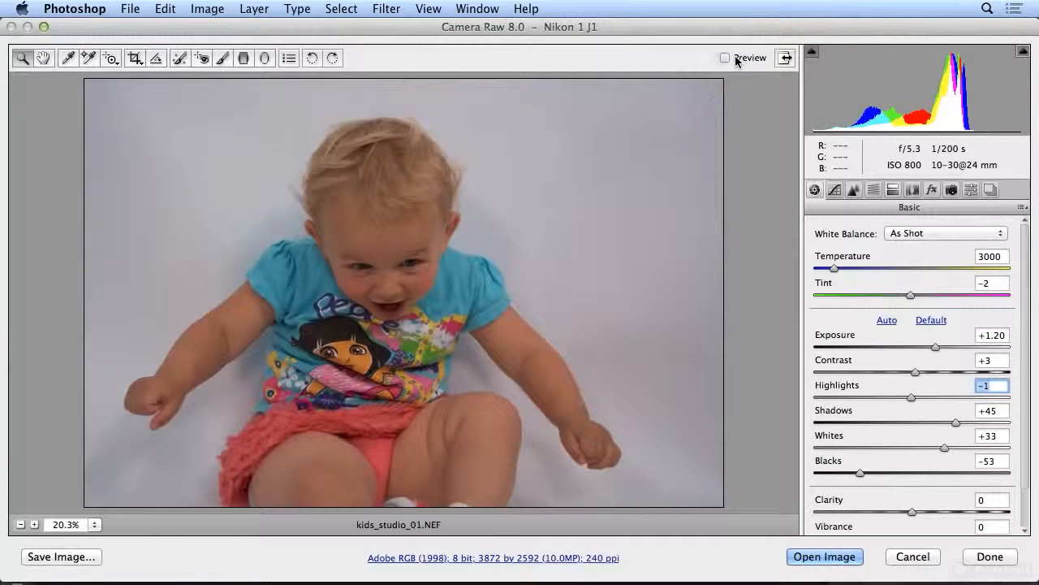
click(736, 58)
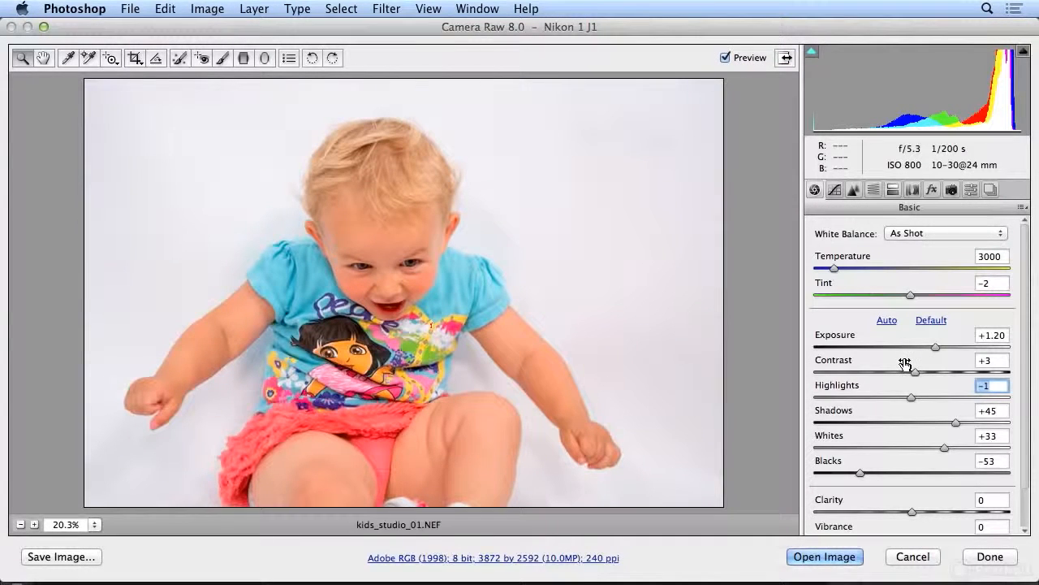
- Set Vibrance to +28 and Clarity to +12, and save the raw adjustments without opening the image
scroll(904, 363, down, 3)
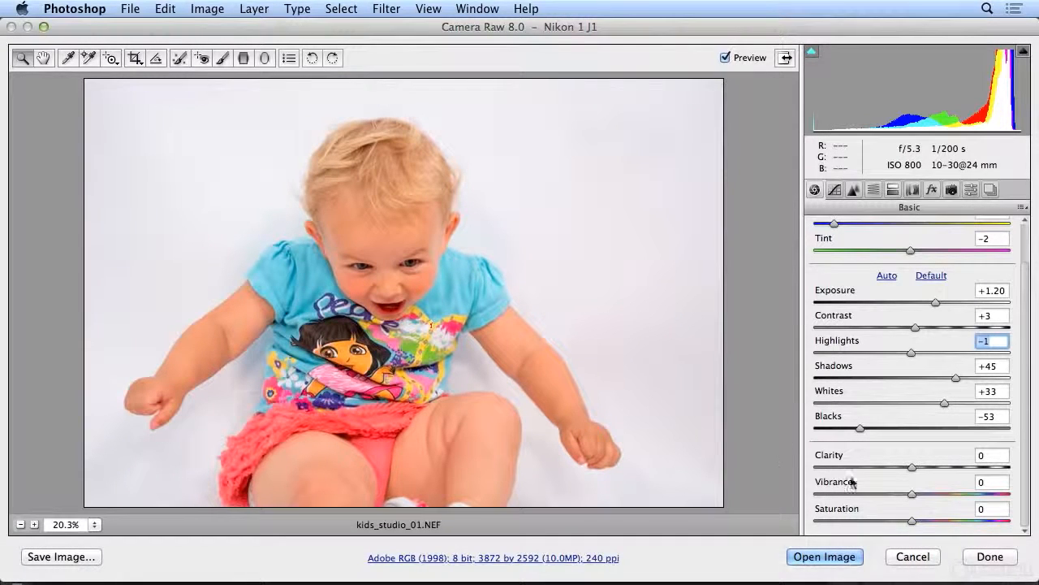
mouse_move(912, 493)
mouse_down()
mouse_move(991, 493)
mouse_move(913, 492)
mouse_move(925, 492)
mouse_up()
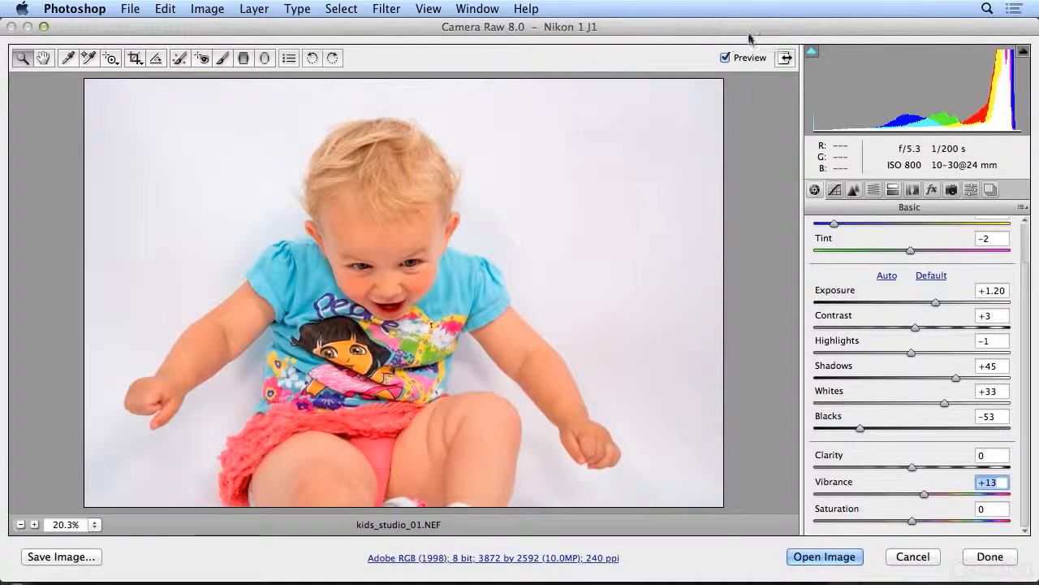
click(741, 58)
click(741, 58)
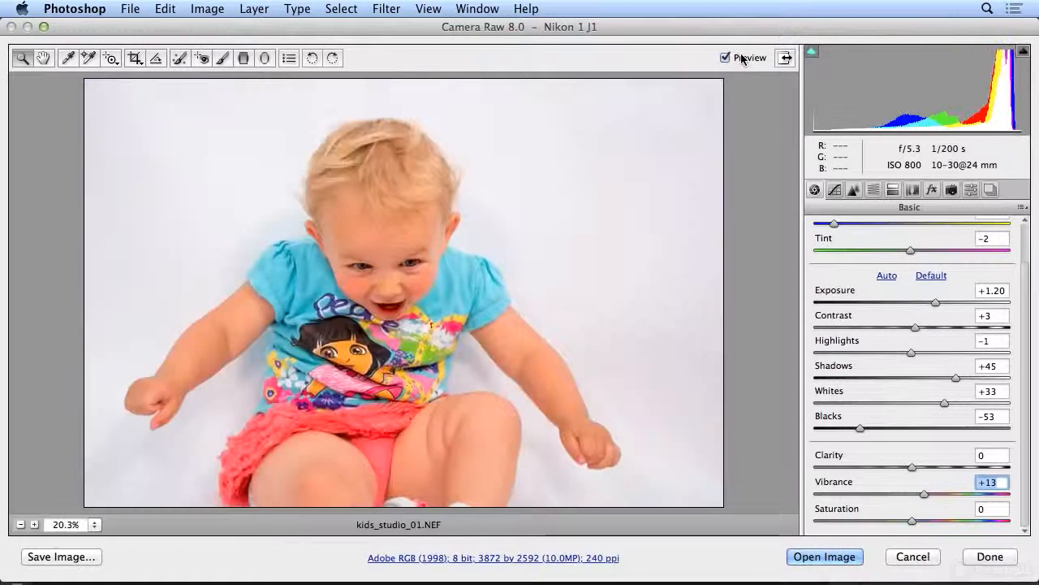
double_click(925, 495)
drag(913, 494, 946, 494)
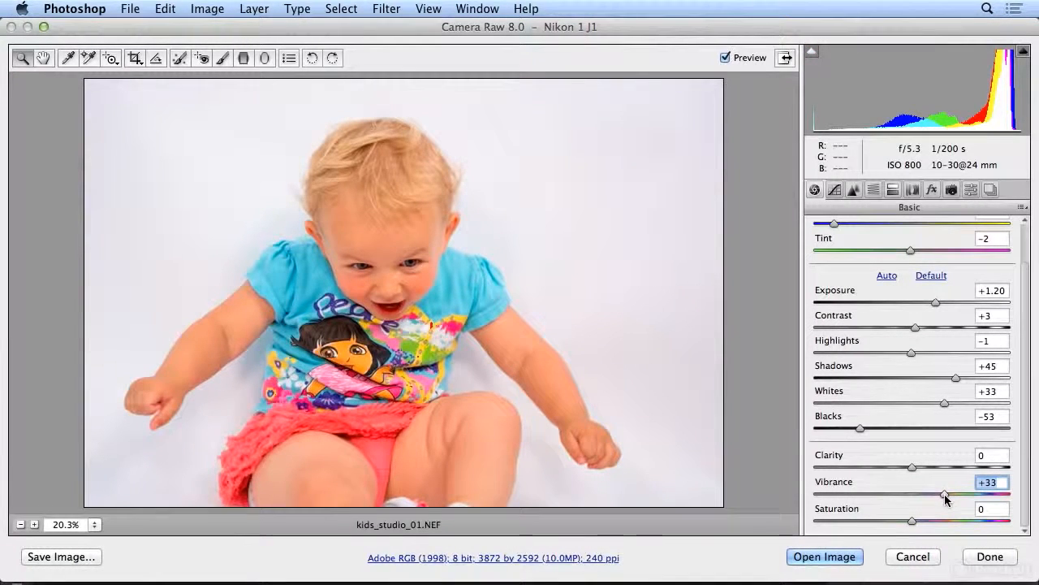
double_click(944, 494)
drag(914, 497, 933, 493)
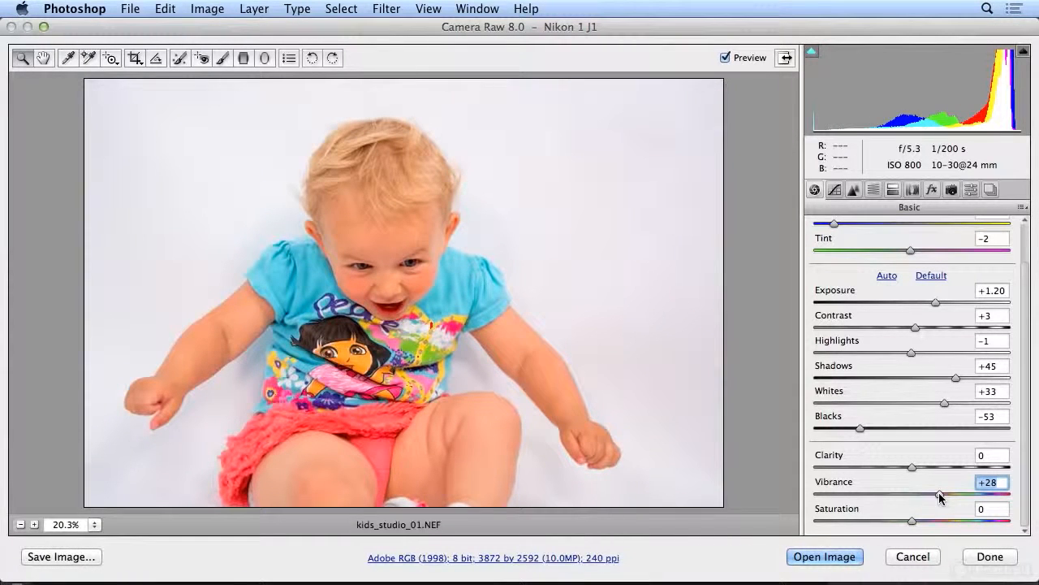
mouse_move(912, 467)
mouse_down()
mouse_move(995, 475)
mouse_move(906, 473)
mouse_move(947, 470)
mouse_move(923, 467)
mouse_up()
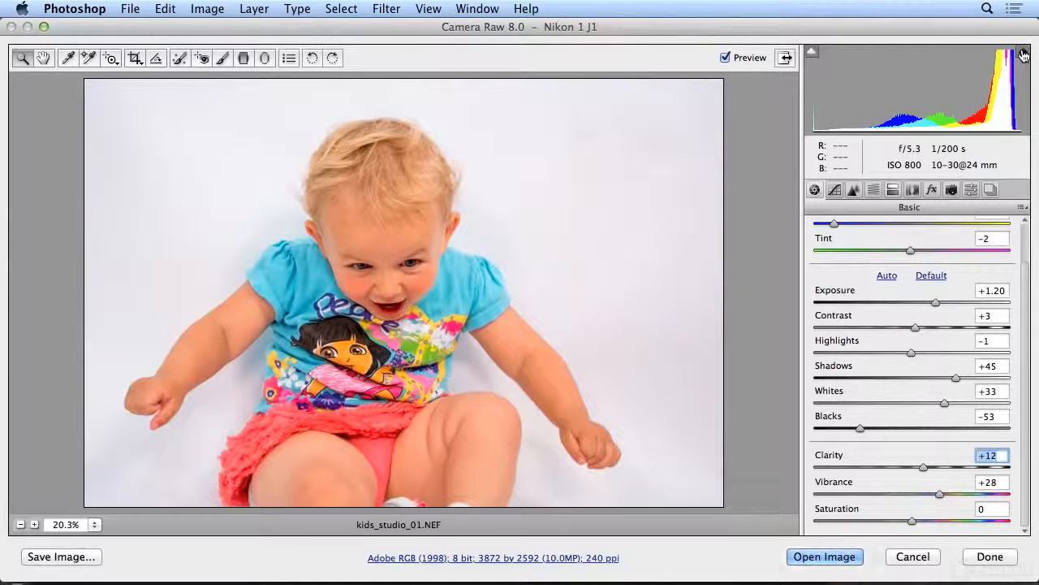
click(968, 557)
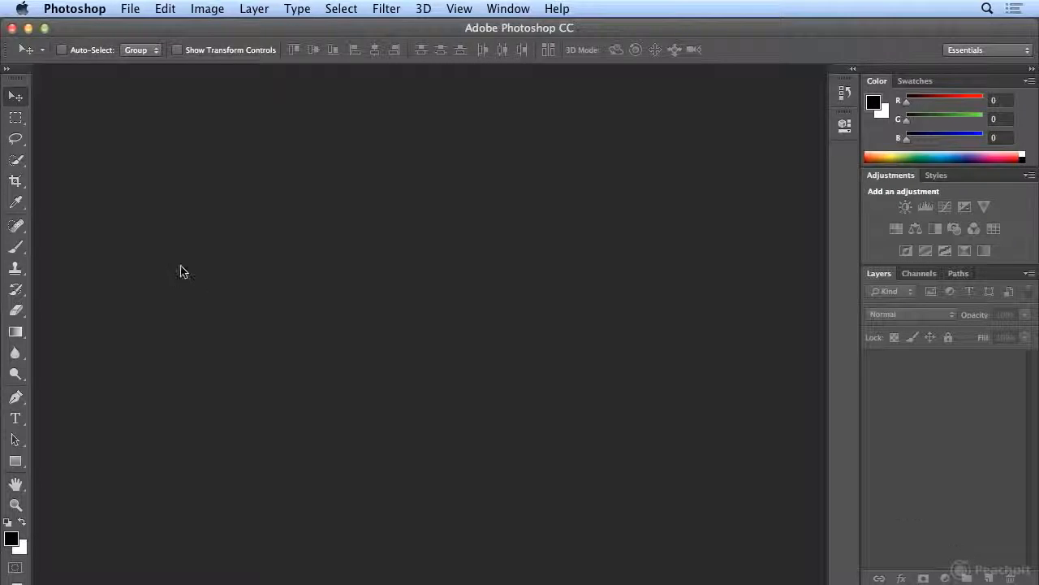
- Switch back to Adobe Bridge and copy the Camera Raw settings from kids_studio_01.NEF
click(130, 9)
click(130, 56)
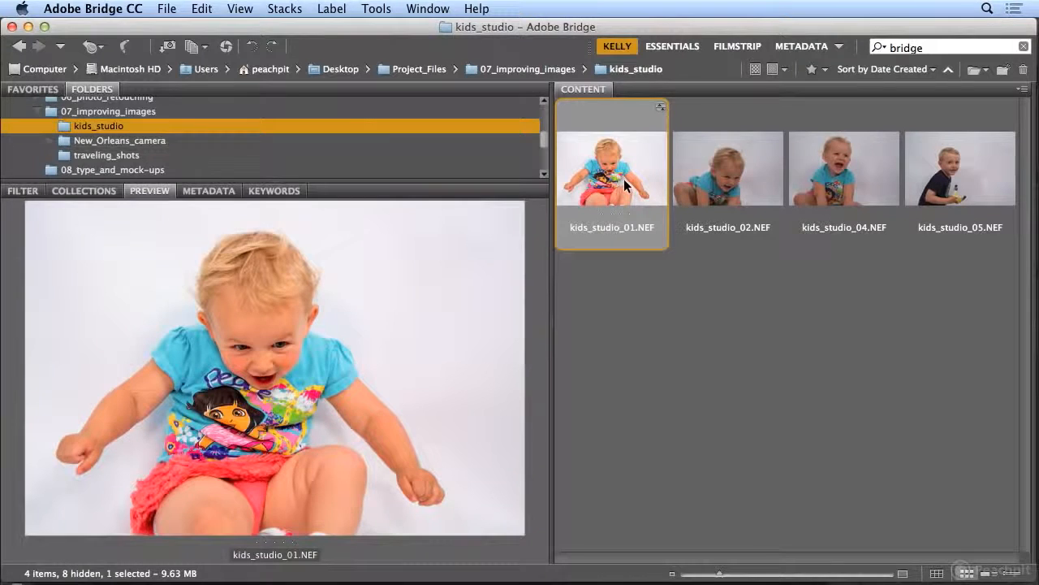
click(760, 190)
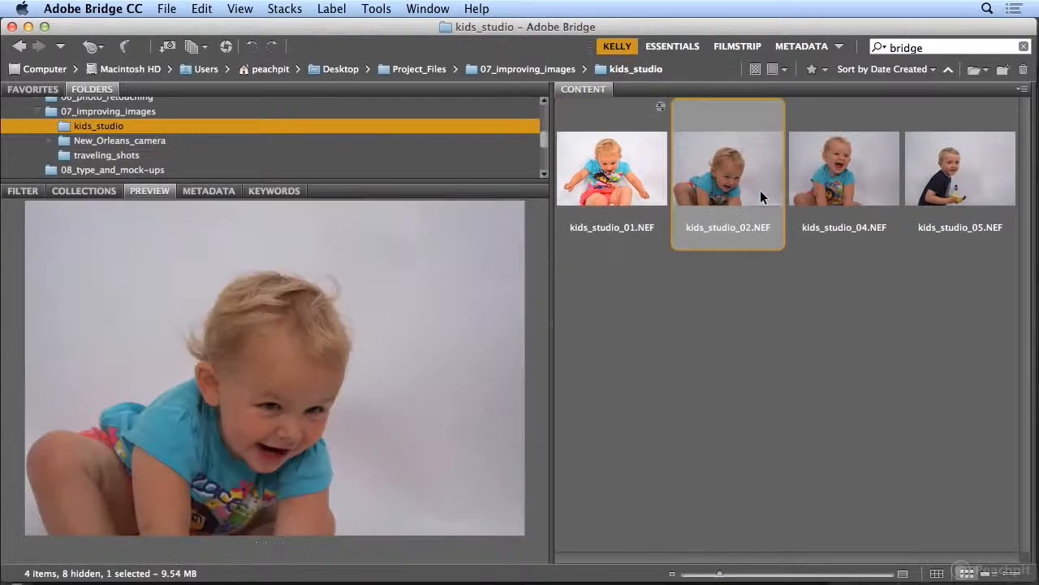
click(833, 188)
click(700, 190)
click(632, 182)
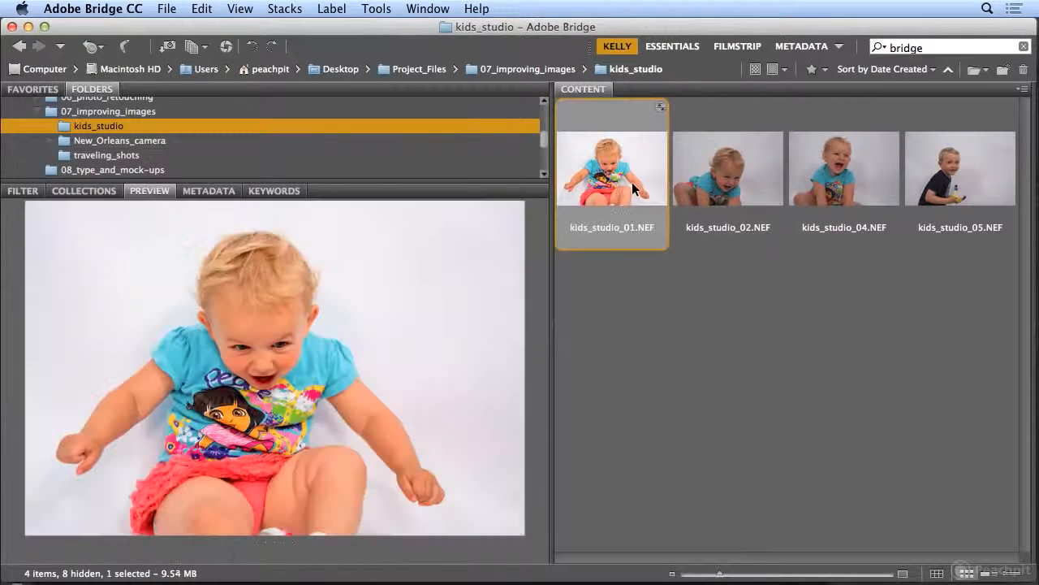
click(201, 9)
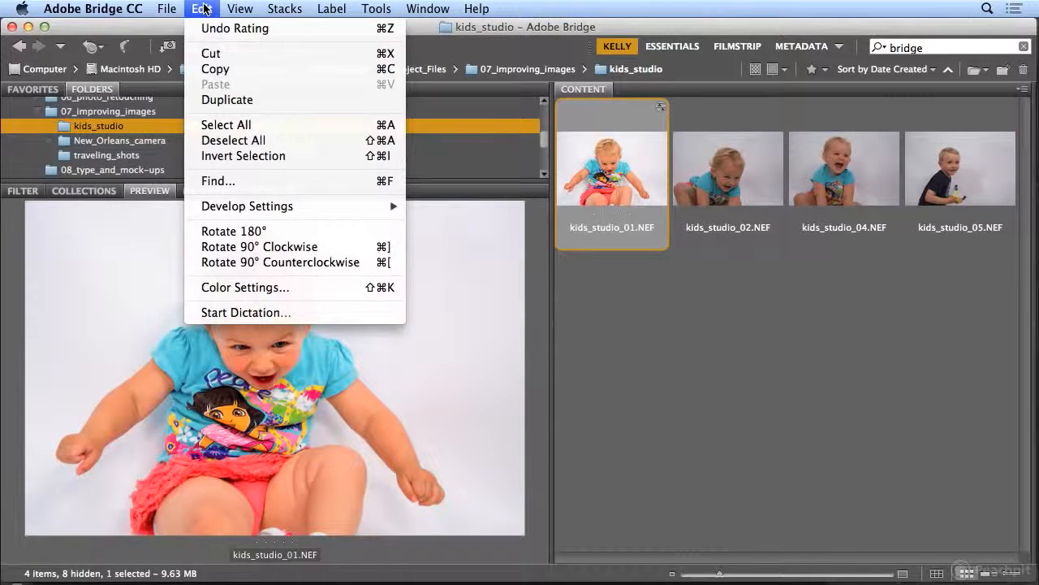
mouse_move(218, 208)
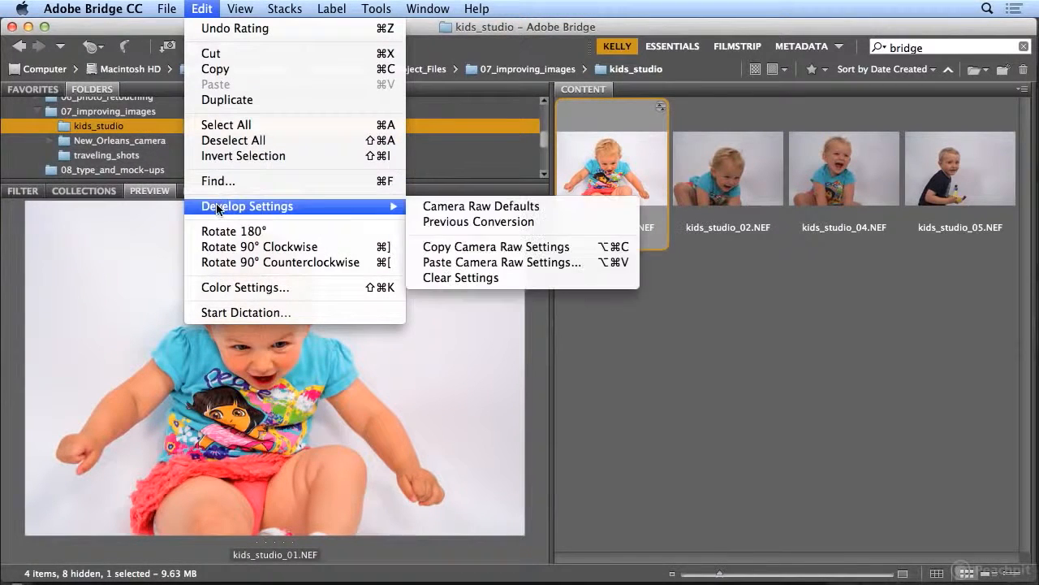
click(427, 247)
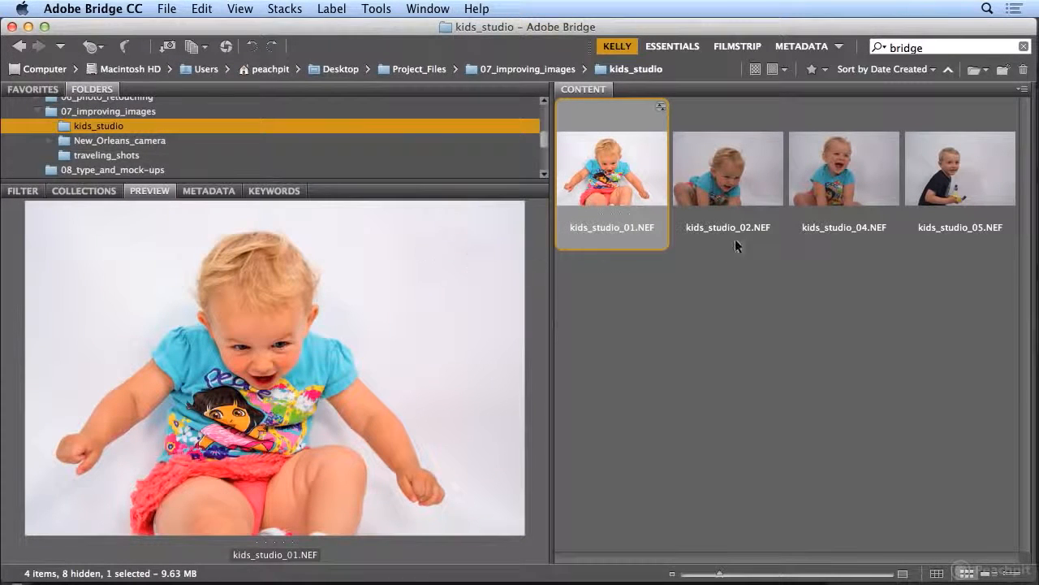
- Paste the copied Camera Raw settings onto kids_studio_02.NEF, kids_studio_04.NEF and kids_studio_05.NEF, using the Settings subset
click(728, 184)
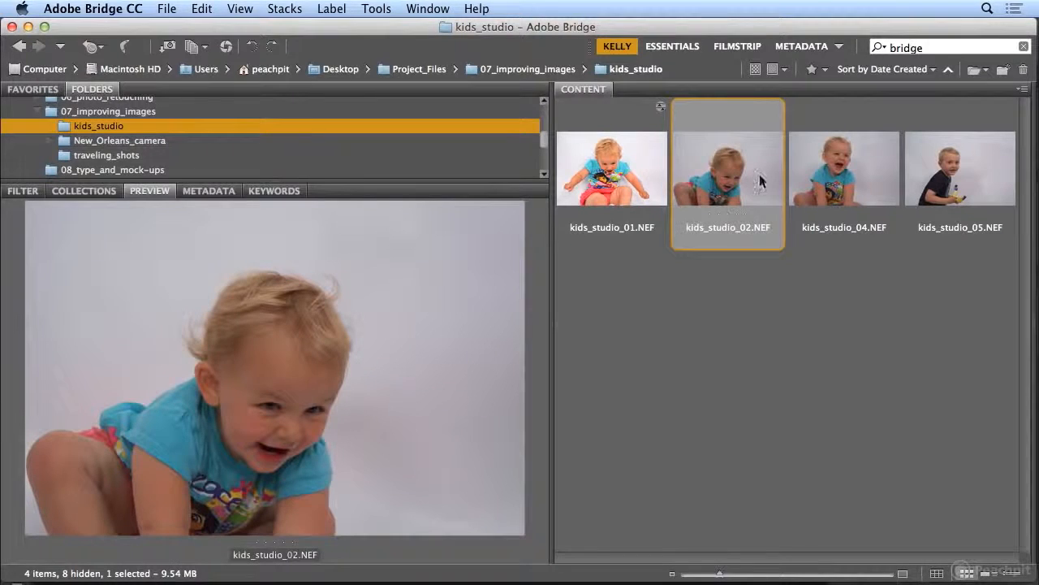
shift+click(949, 197)
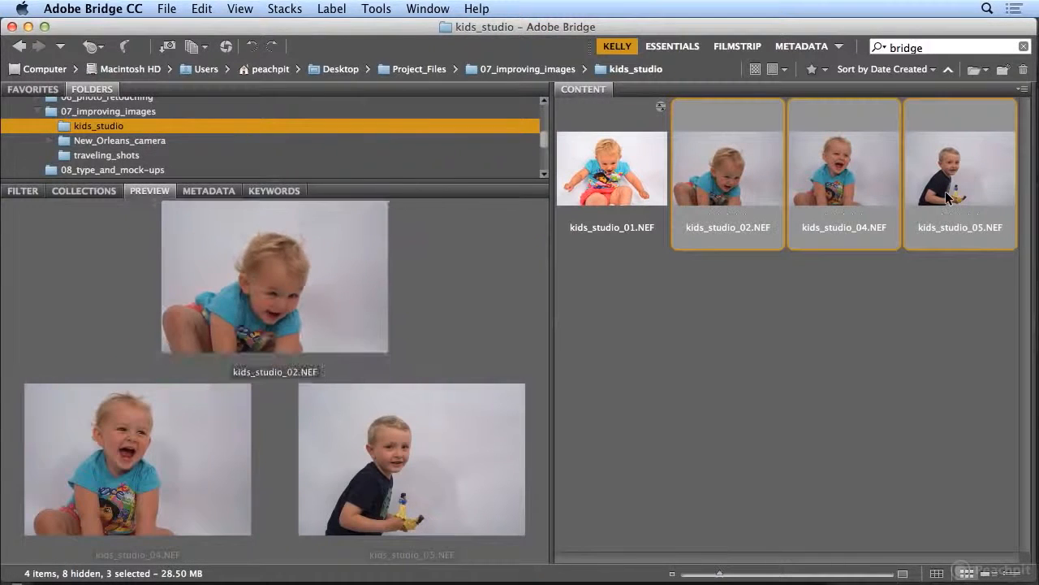
click(201, 9)
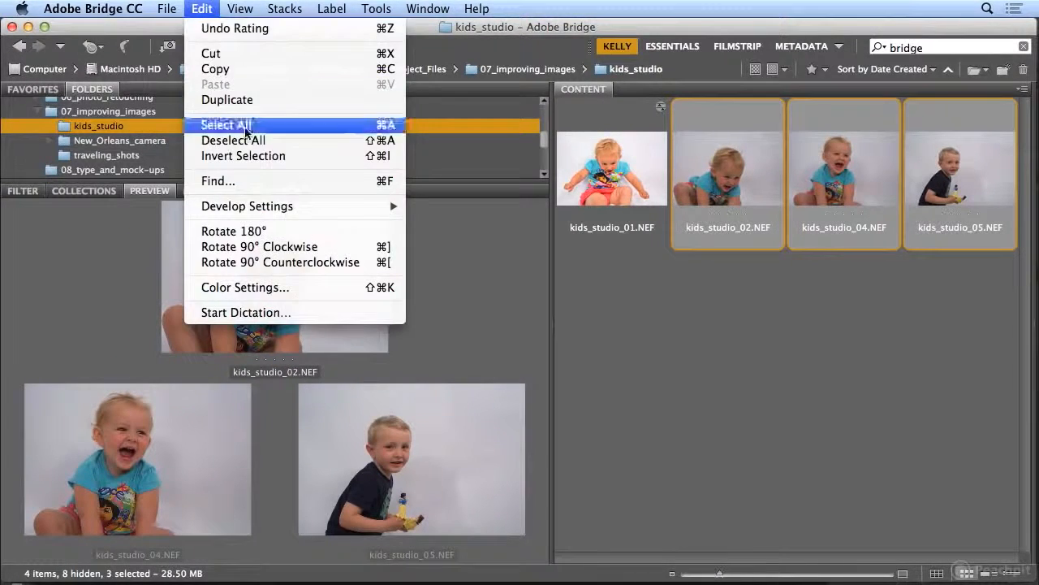
mouse_move(274, 211)
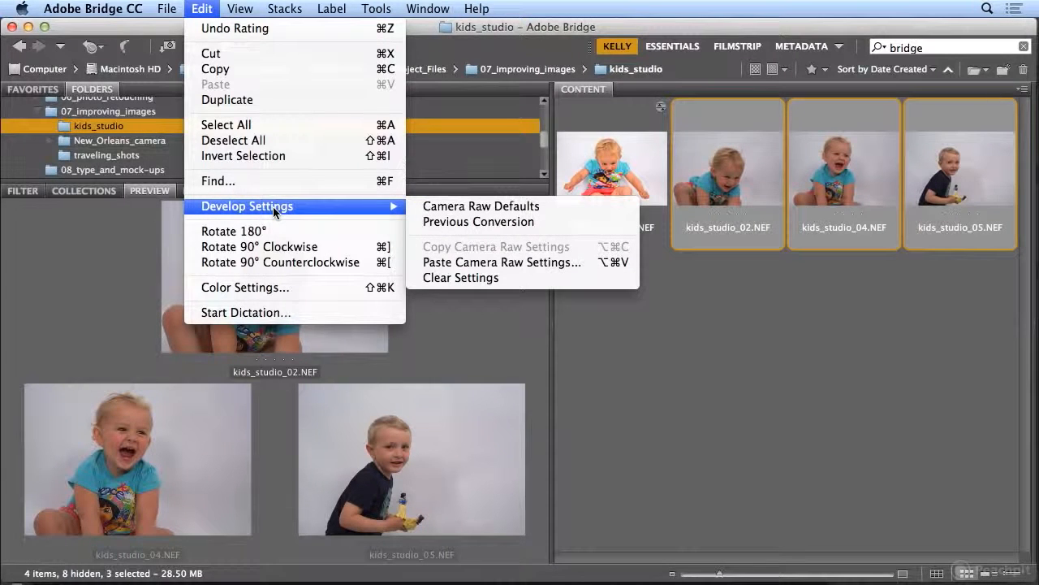
click(451, 262)
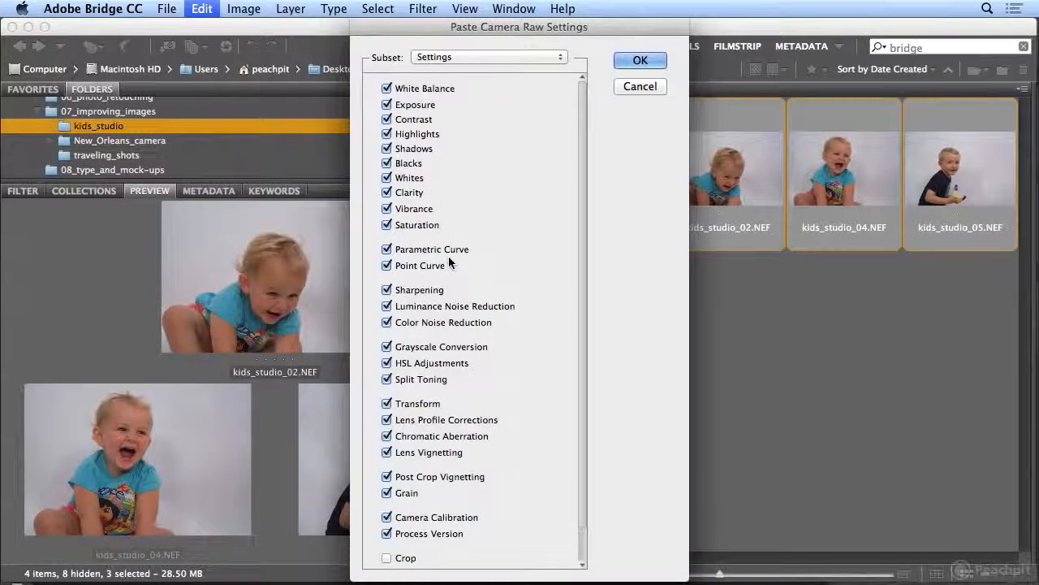
click(640, 61)
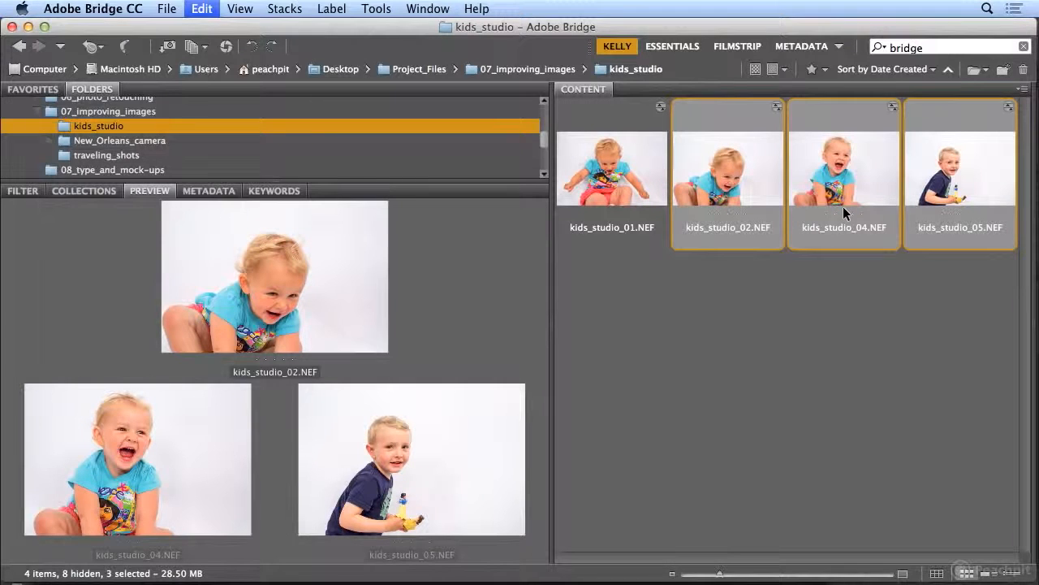
- Reopen kids_studio_05.NEF in Camera Raw, set Exposure to +0.65 and Blacks to -23, and save the adjustments without opening the image
click(955, 162)
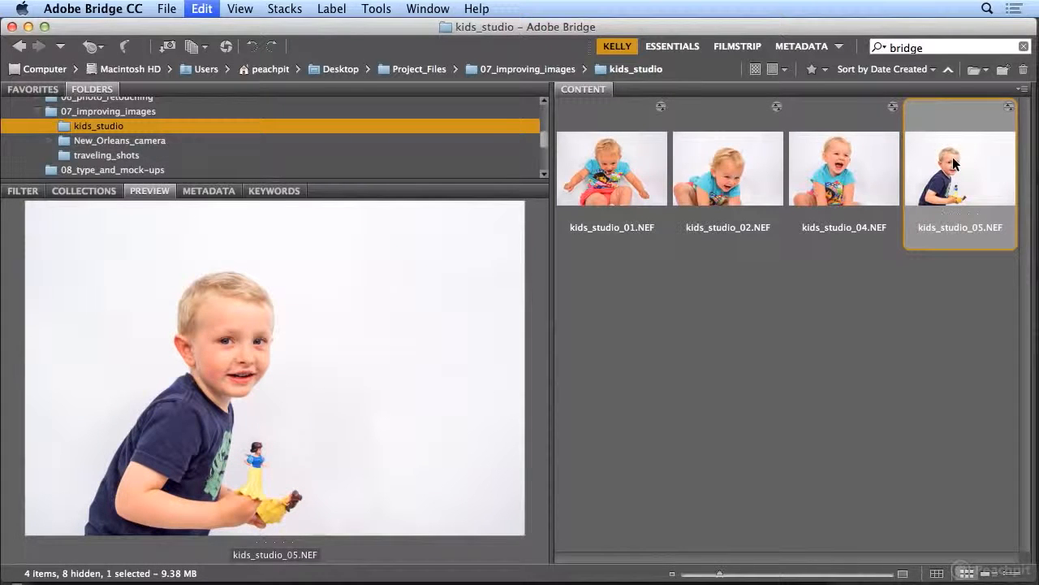
double_click(953, 166)
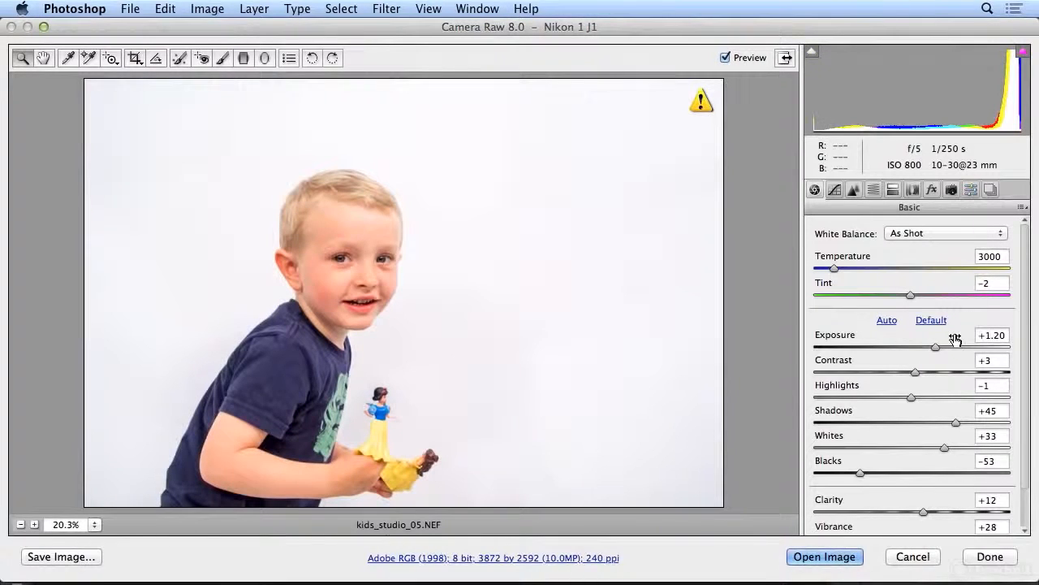
drag(936, 346, 926, 345)
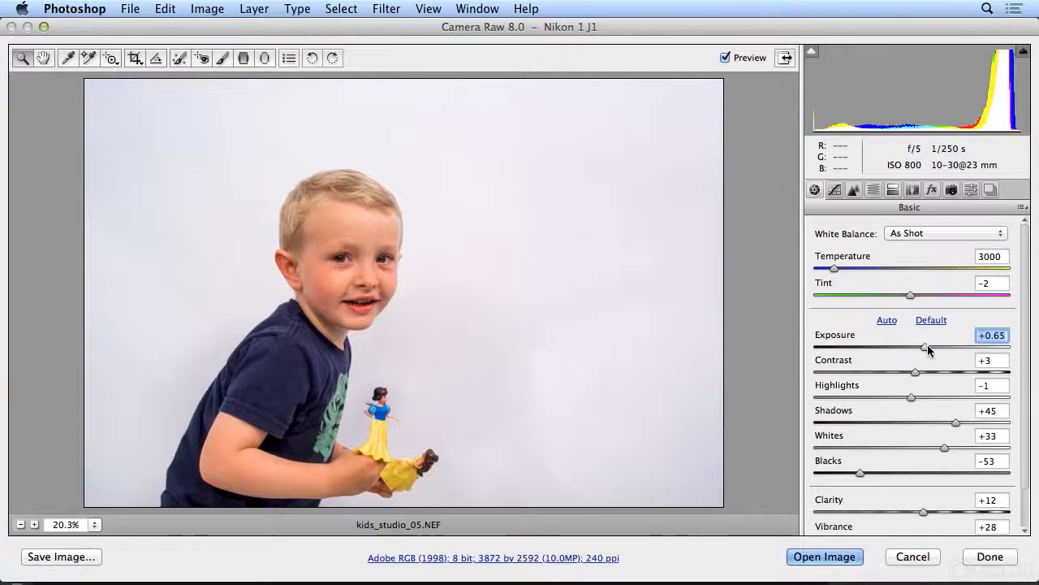
drag(863, 473, 893, 475)
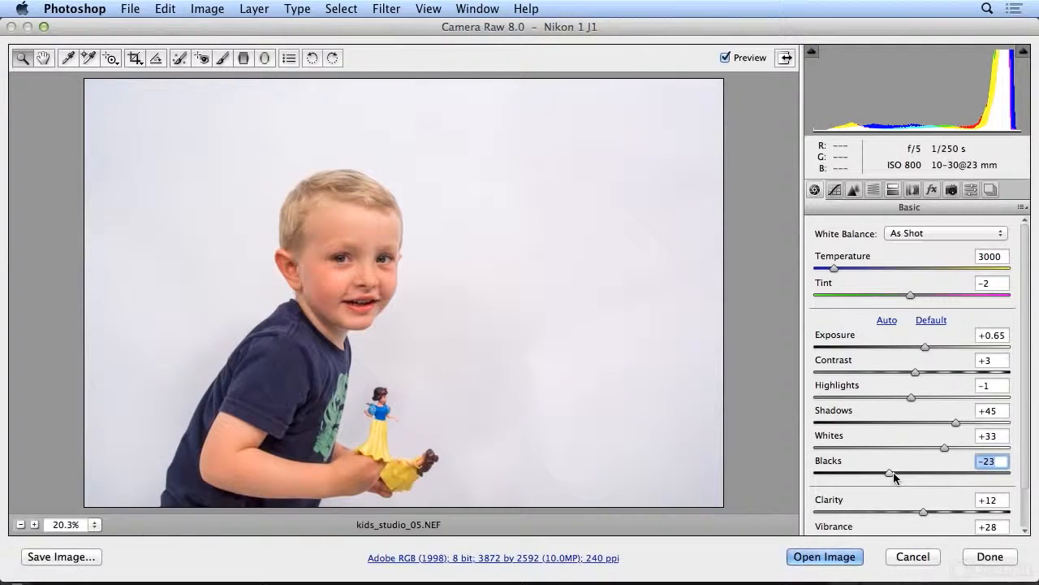
click(989, 557)
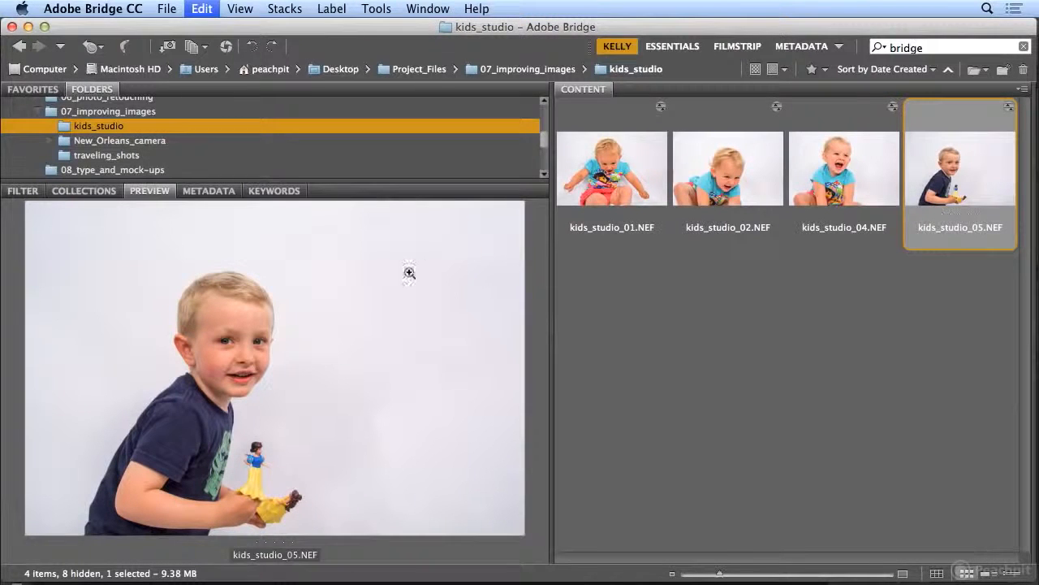
- Browse to the 07_improving_images folder and select DSCN2208.JPG
click(130, 113)
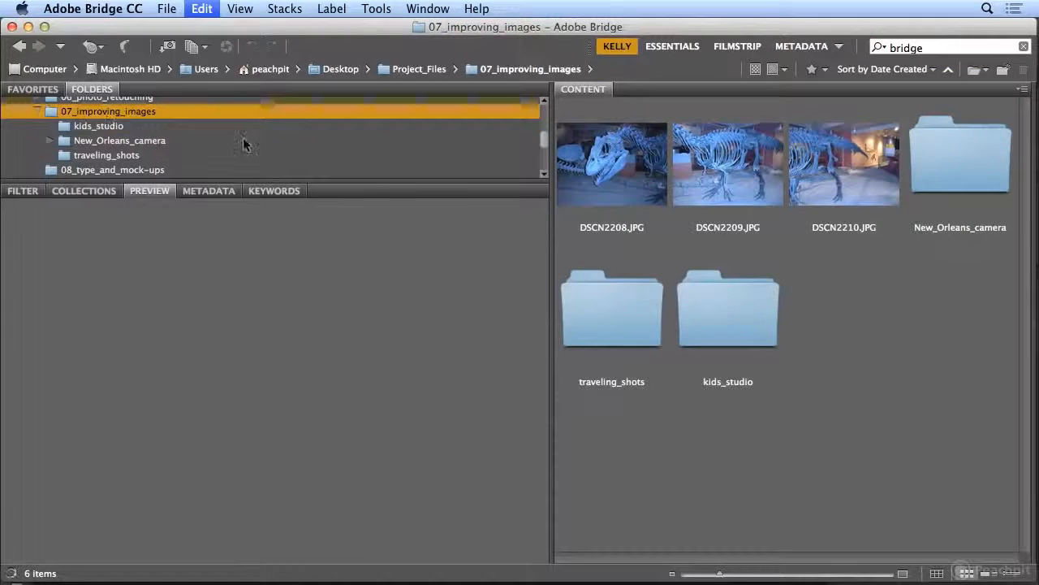
click(589, 203)
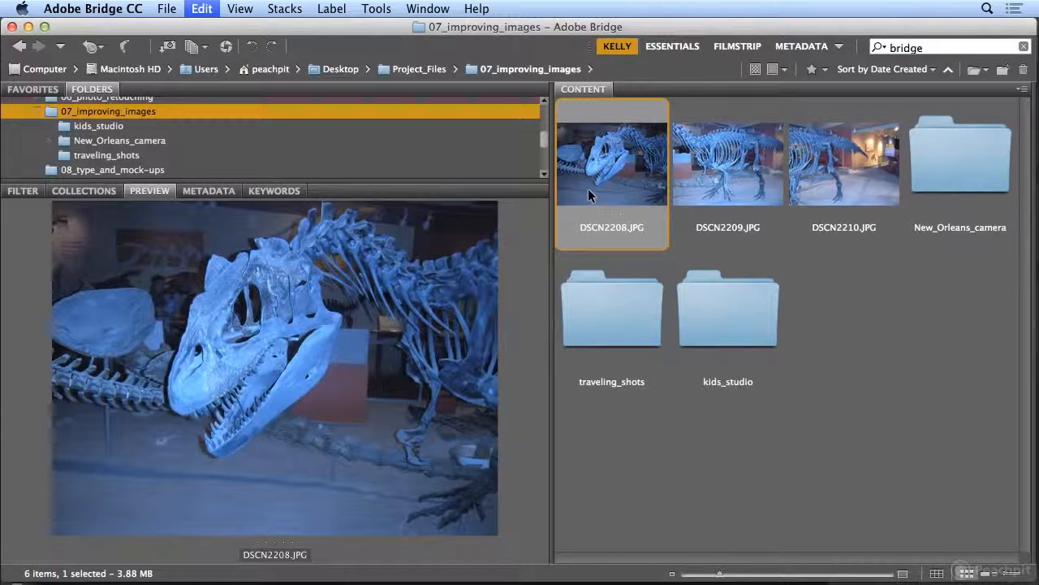
double_click(602, 165)
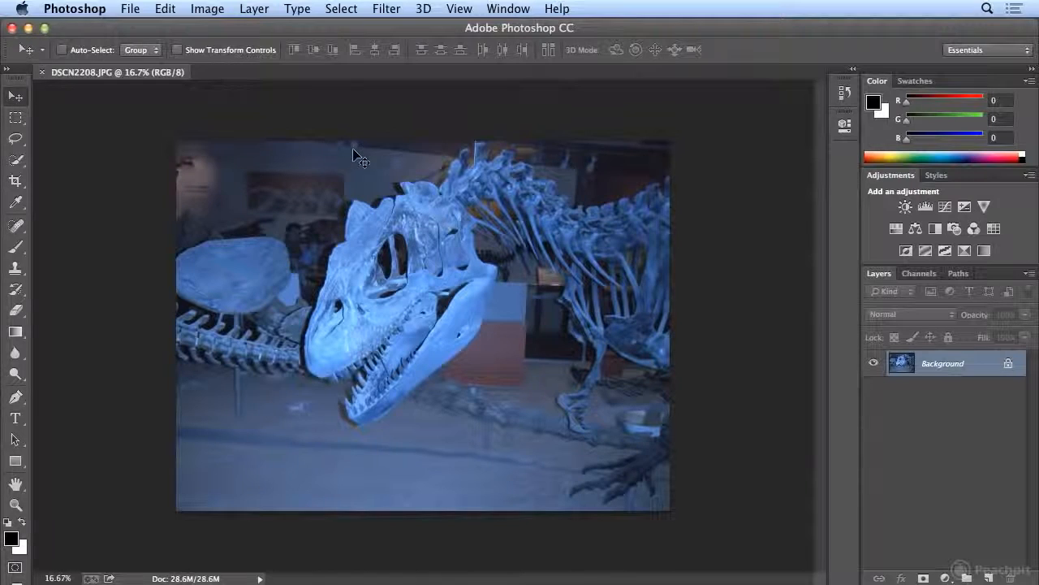
click(42, 72)
key(super+Tab)
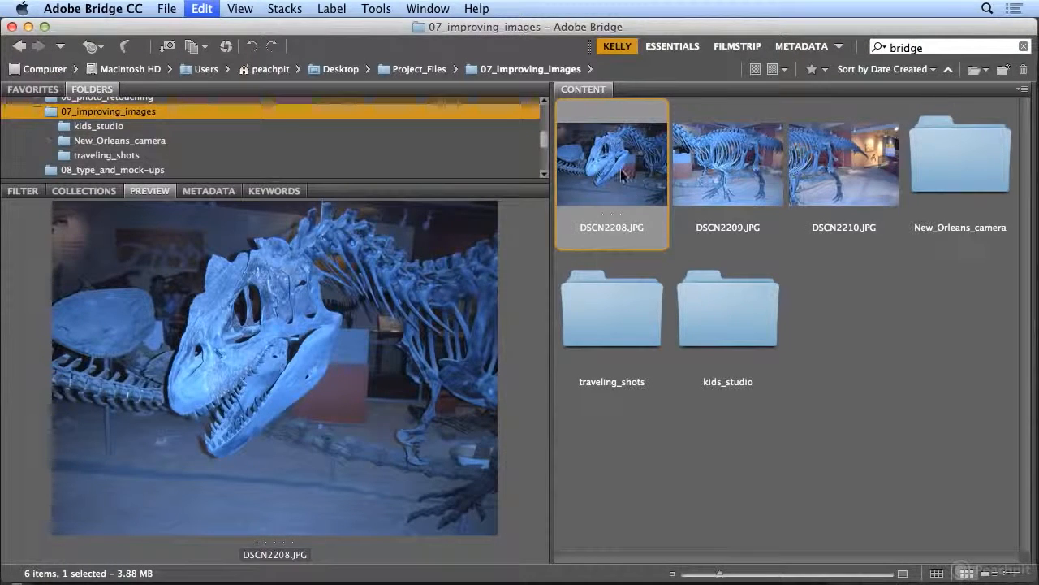
- Open DSCN2208.JPG in Camera Raw, set Temperature to +52, and compare the result with the original photo
click(168, 8)
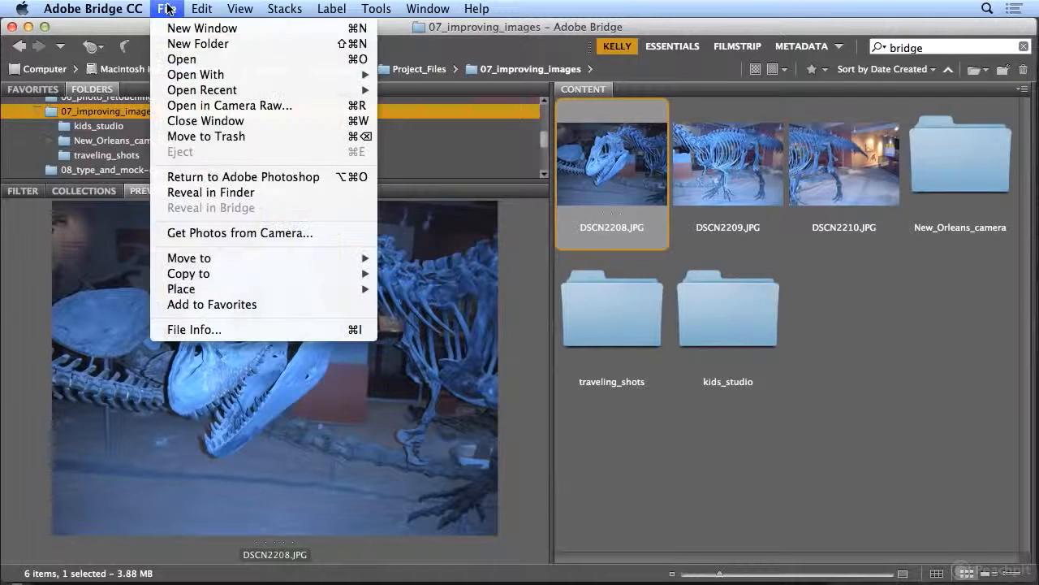
click(203, 107)
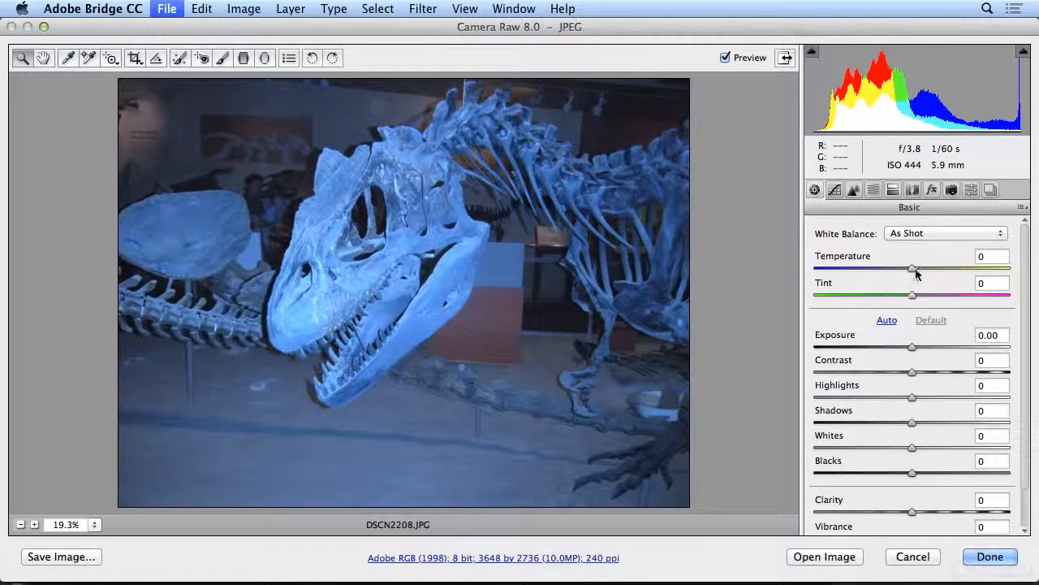
drag(912, 270, 962, 277)
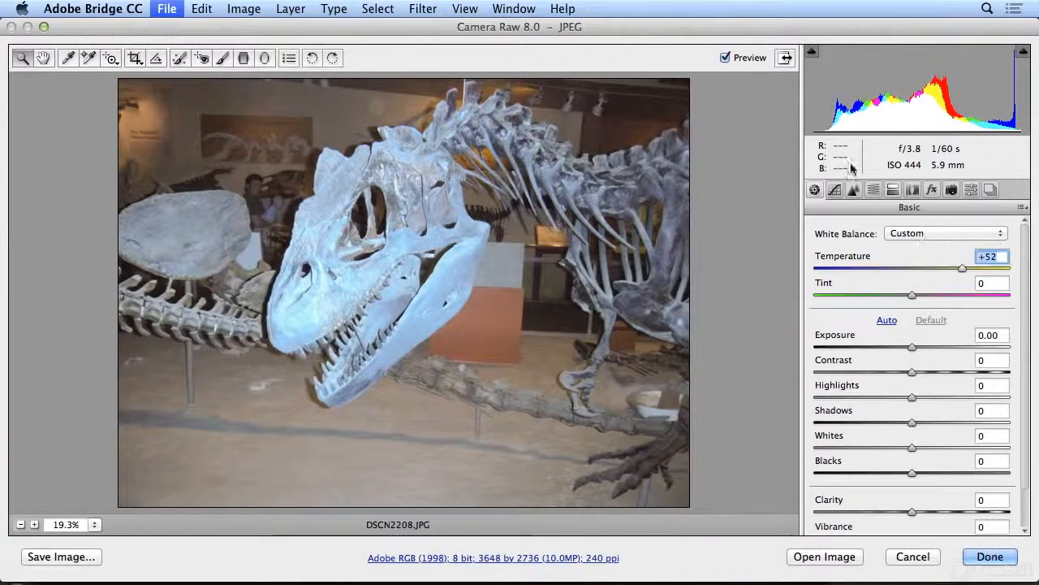
click(726, 57)
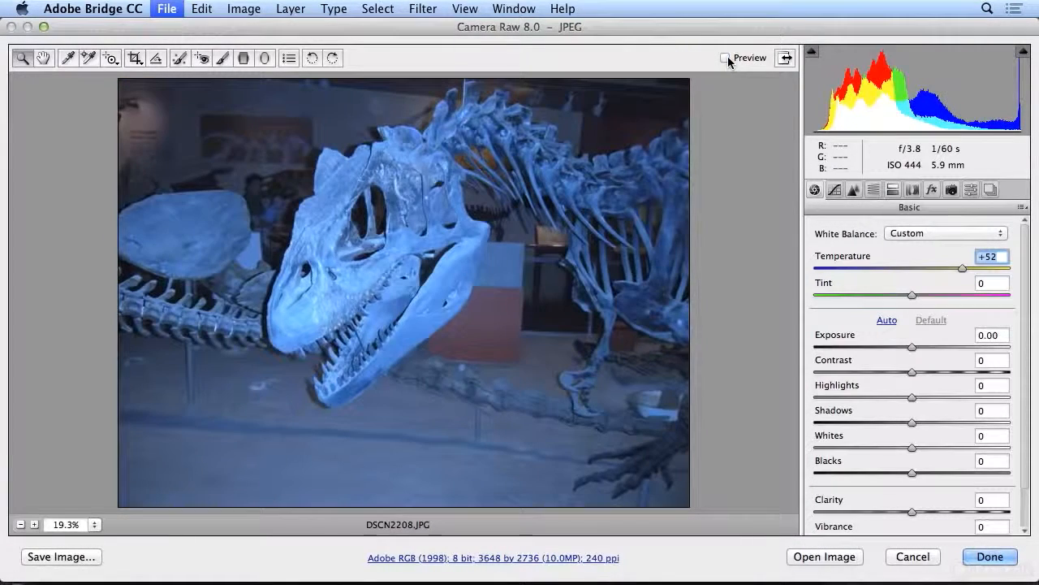
click(726, 58)
click(727, 56)
click(727, 56)
- Set Tint to +14 and compare the corrected color with the original photo
drag(911, 297, 926, 294)
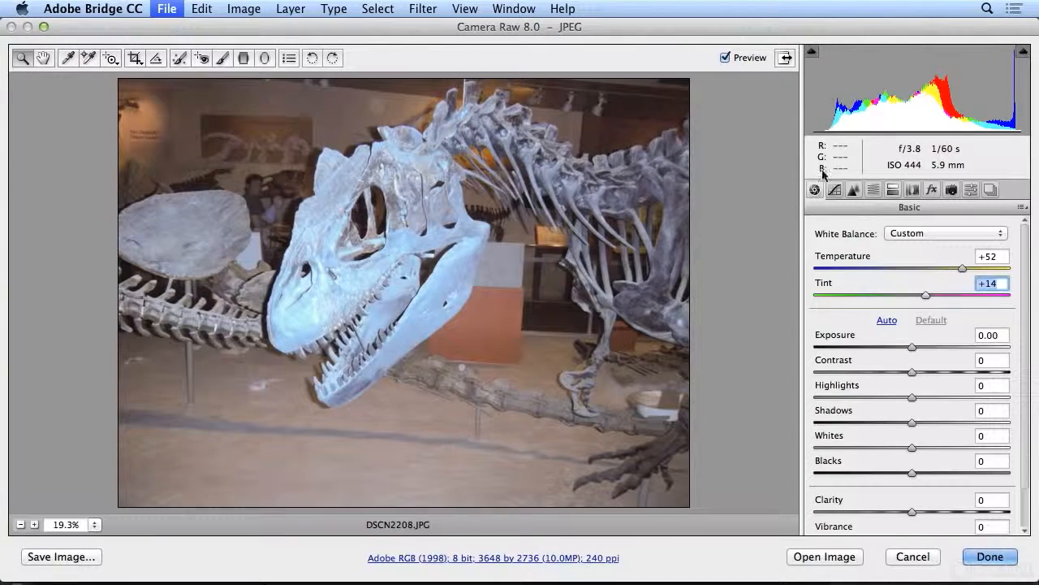
click(730, 59)
click(730, 58)
- Darken the dinosaur photo by setting Exposure to -0.65, Blacks to -36 and Shadows to -72
mouse_move(912, 349)
mouse_down()
mouse_move(939, 347)
mouse_move(877, 347)
mouse_move(928, 347)
mouse_move(903, 345)
mouse_up()
drag(914, 474, 875, 472)
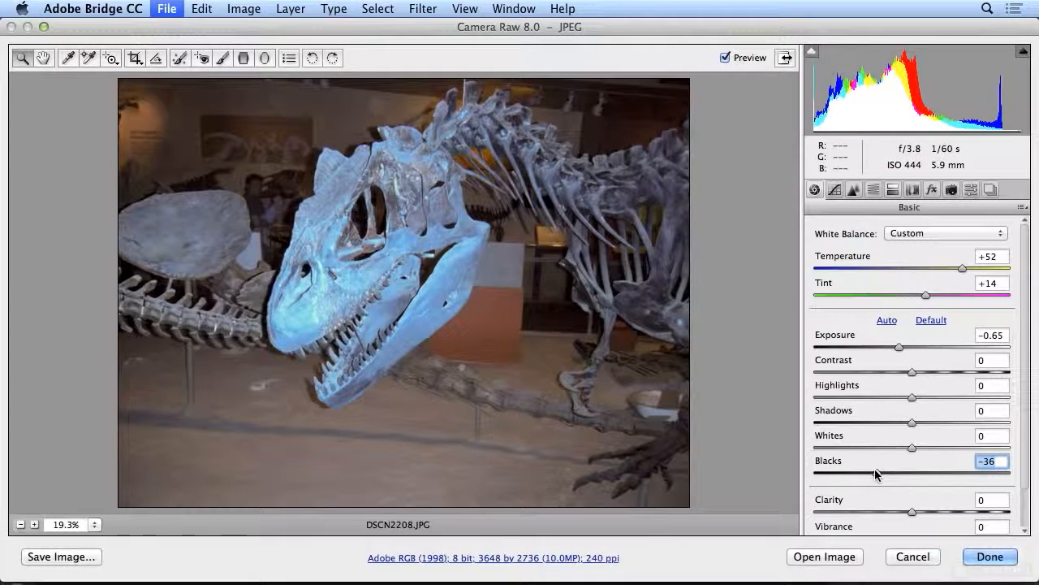
drag(912, 423, 842, 435)
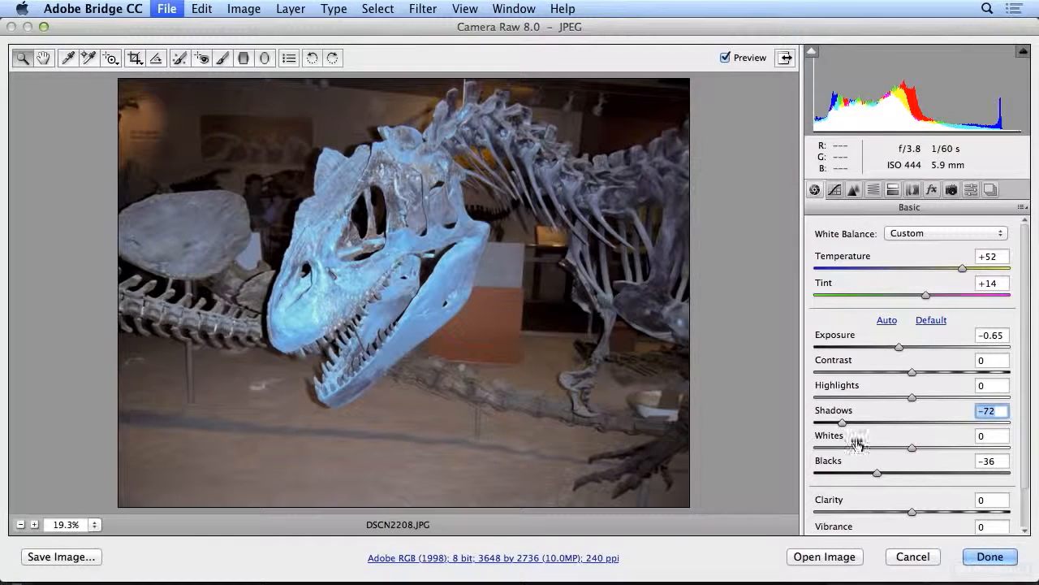
- Brighten the light tones by setting Highlights to +50 and Whites to +42
click(915, 399)
drag(916, 399, 962, 403)
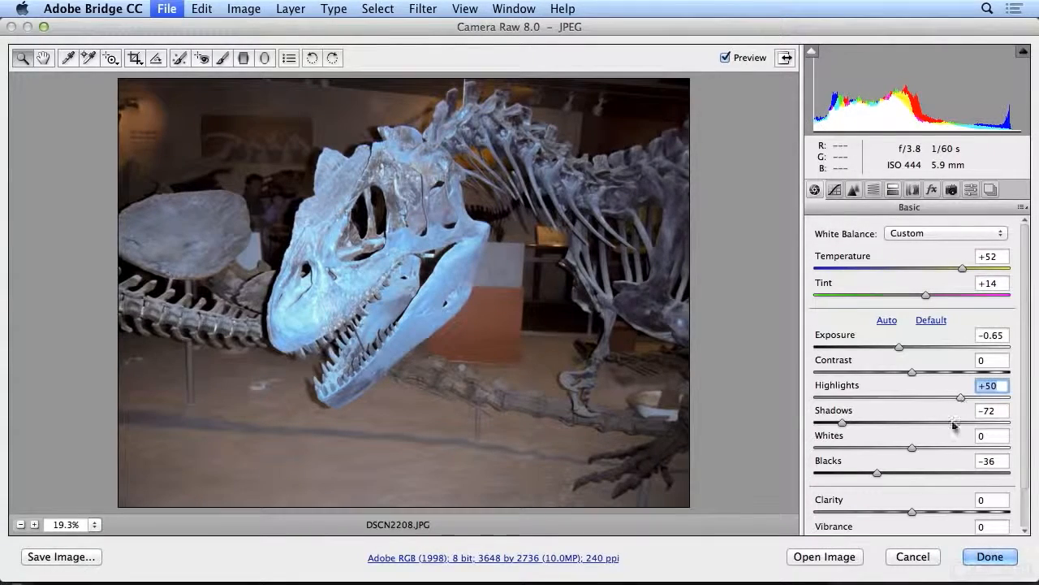
drag(914, 445, 954, 447)
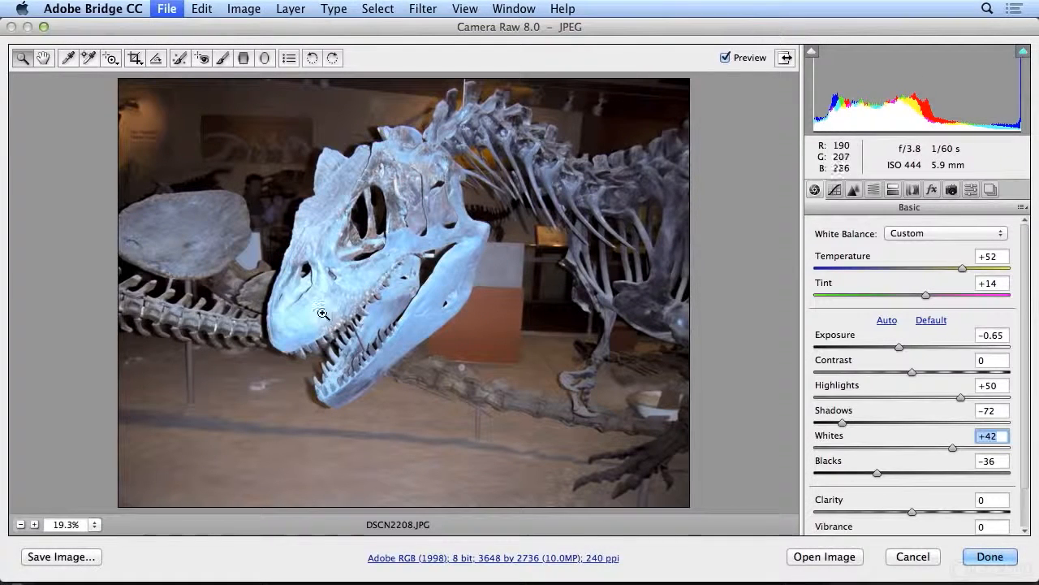
- With the highlight clipping warning on, set Highlights to -36 and Exposure to -0.35, and turn the warning off
click(1022, 53)
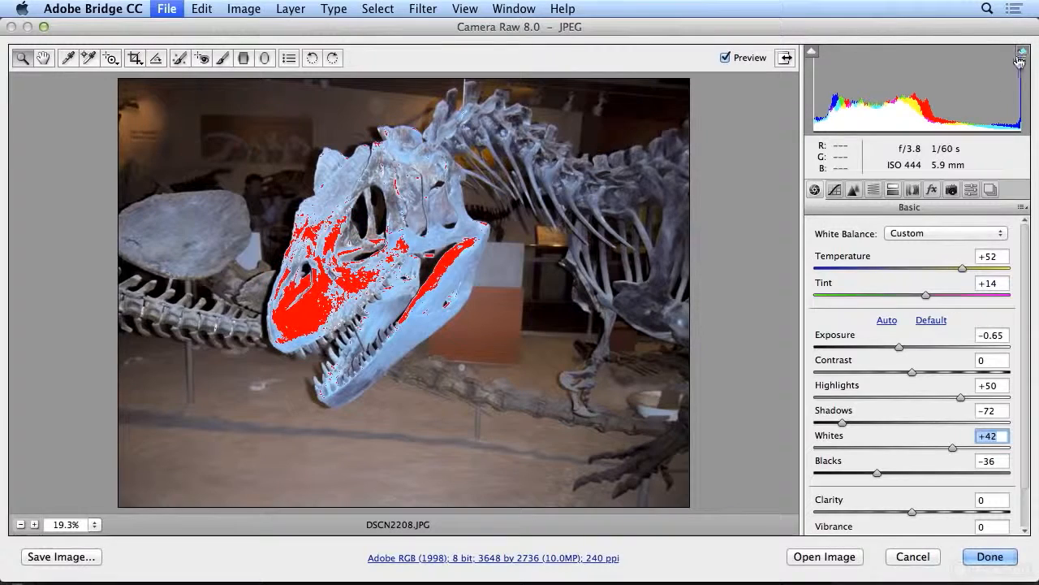
click(960, 397)
drag(950, 395, 883, 398)
drag(899, 346, 914, 350)
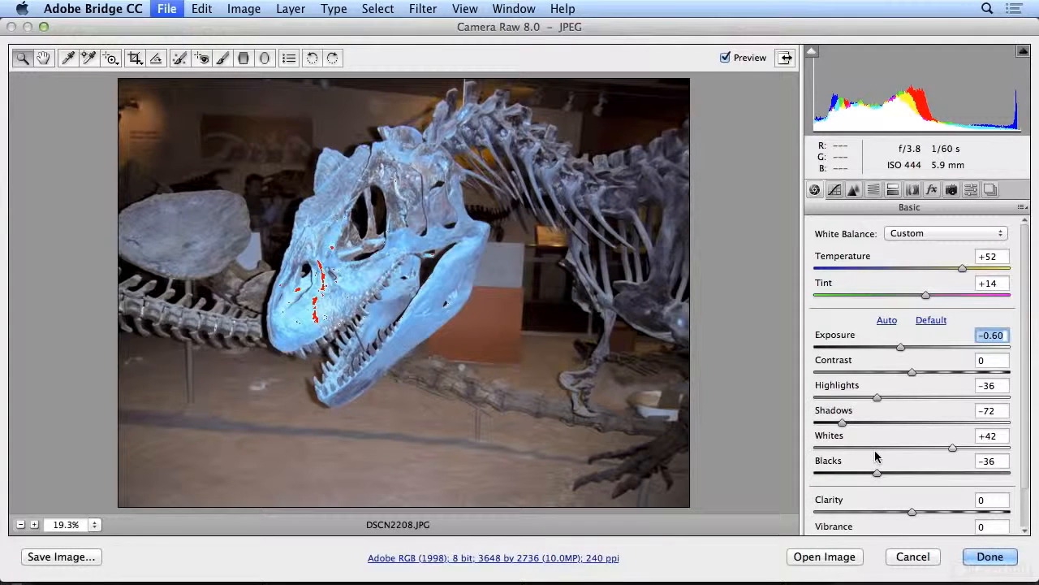
drag(902, 350, 906, 349)
click(1024, 51)
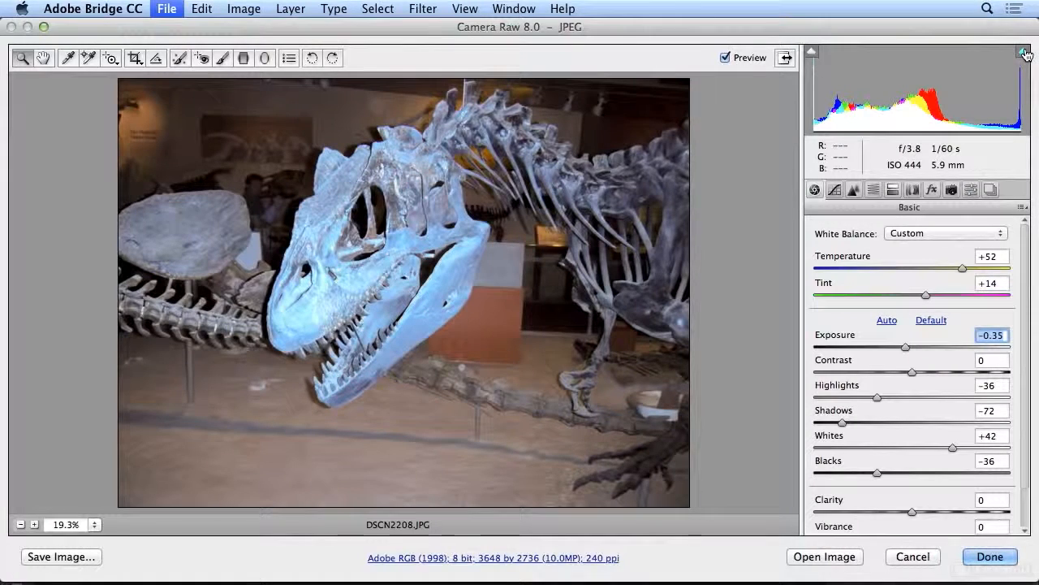
- Set Clarity to +23 and Vibrance to +8, and raise the Temperature slightly to warm the photo
drag(911, 511, 937, 513)
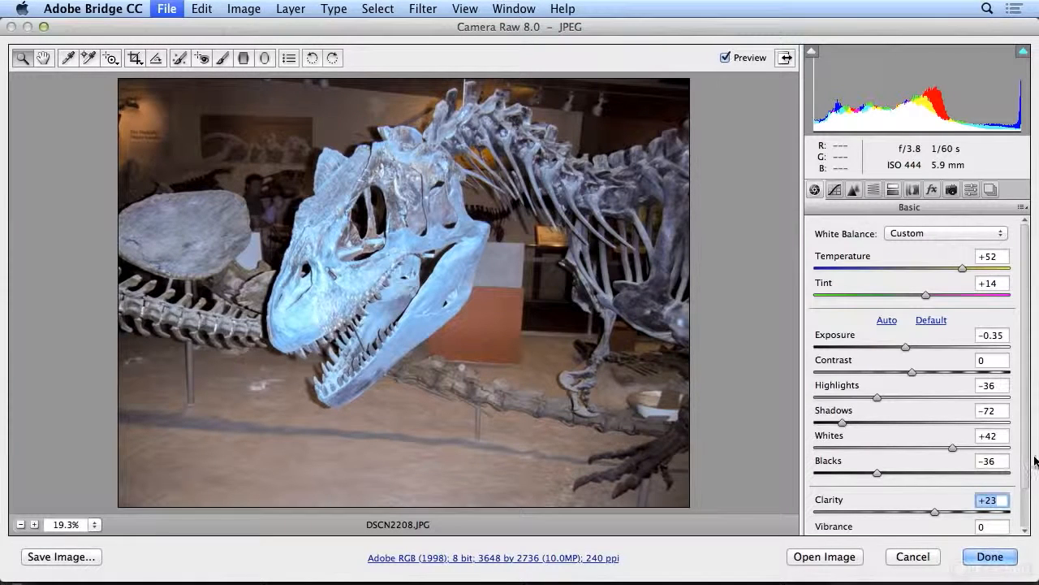
scroll(1027, 480, down, 2)
mouse_move(912, 493)
mouse_down()
mouse_move(963, 494)
mouse_move(901, 494)
mouse_move(936, 497)
mouse_move(920, 498)
mouse_up()
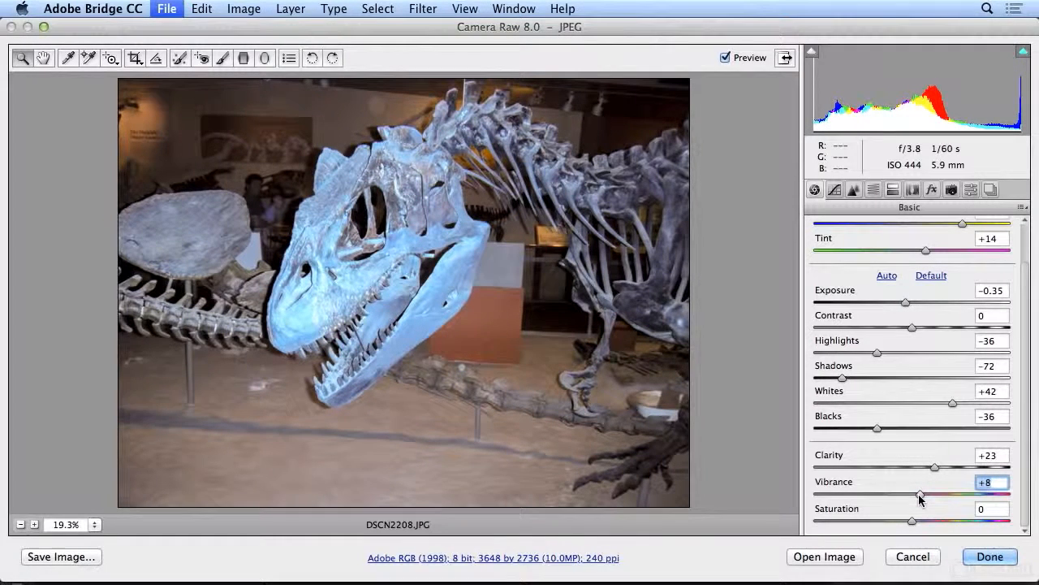
drag(965, 227, 969, 226)
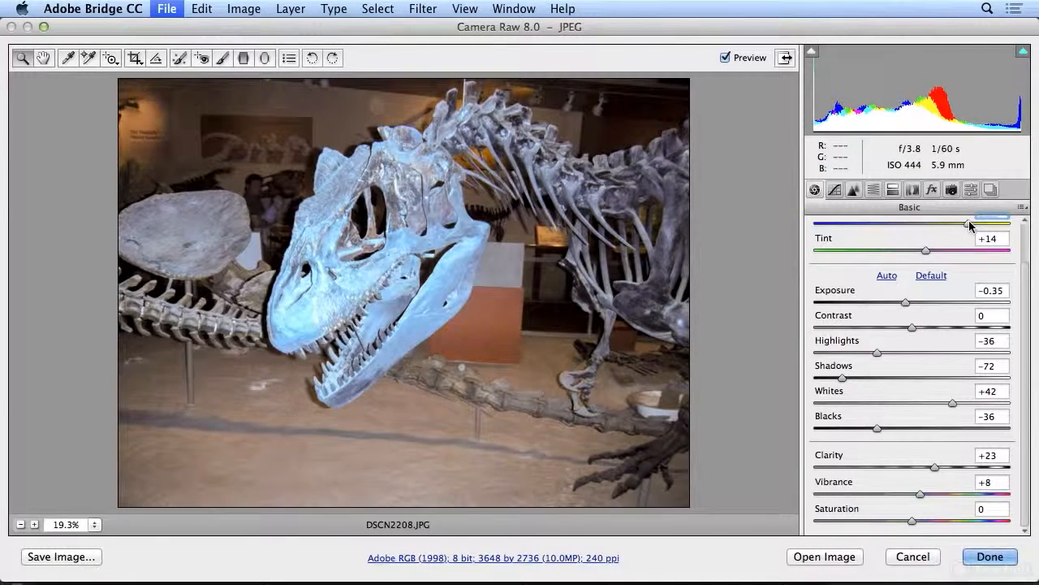
- Compare the edited dinosaur photo with the original and save the Camera Raw adjustments without opening the image
click(726, 58)
click(726, 58)
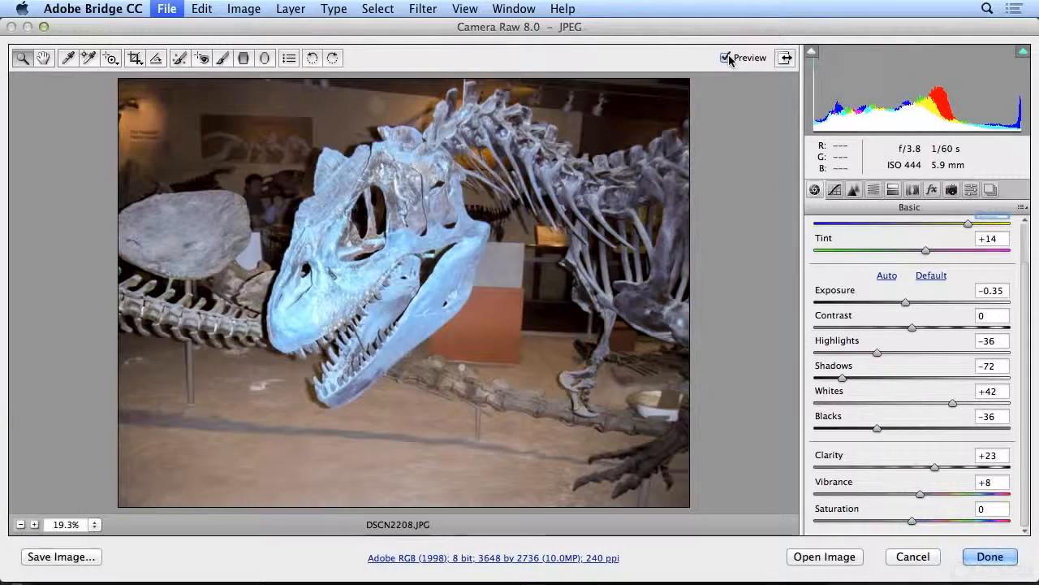
click(990, 557)
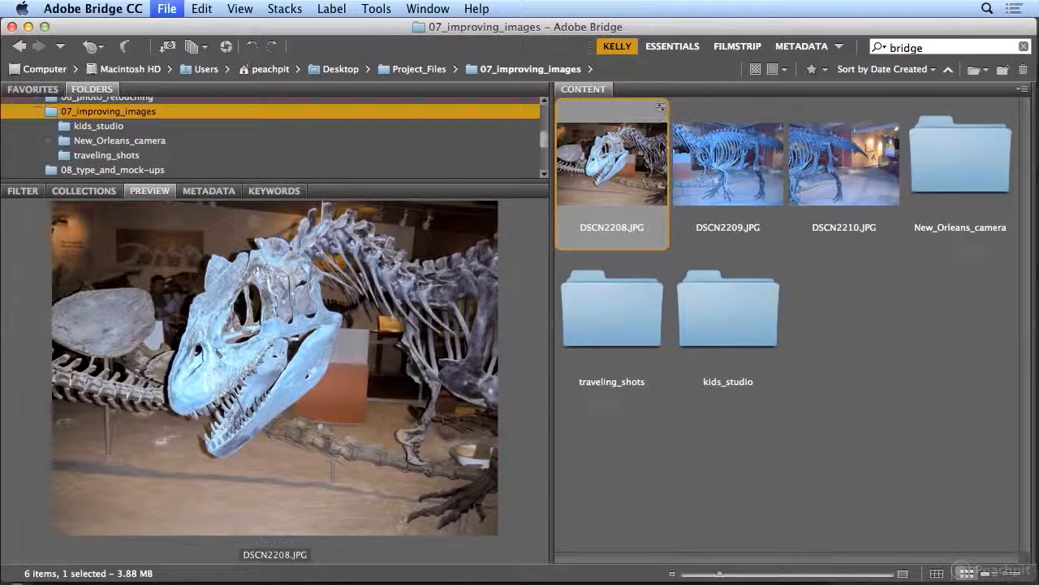
- Copy the Camera Raw settings from DSCN2208.JPG
click(201, 8)
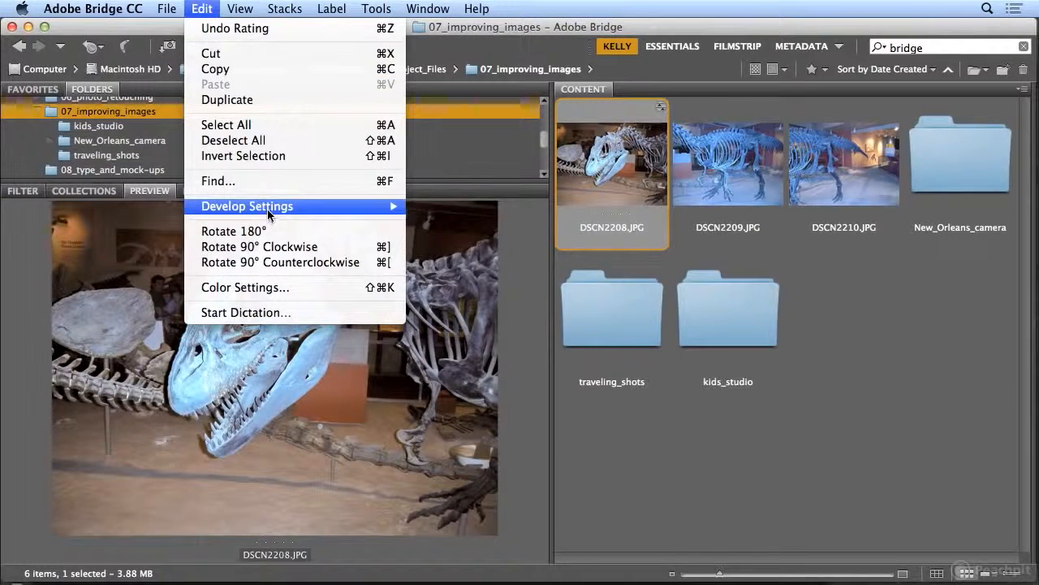
mouse_move(269, 211)
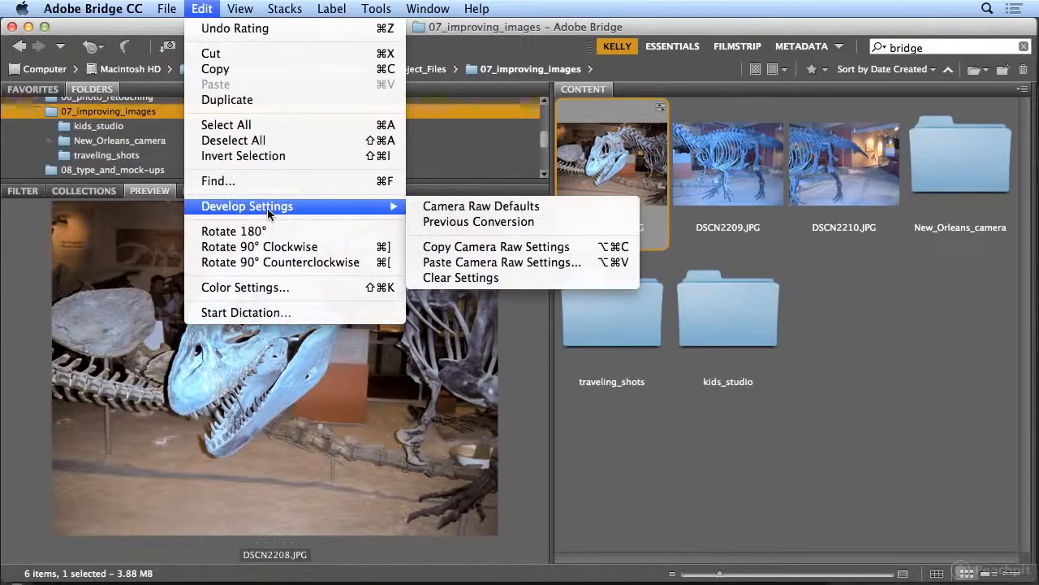
click(484, 248)
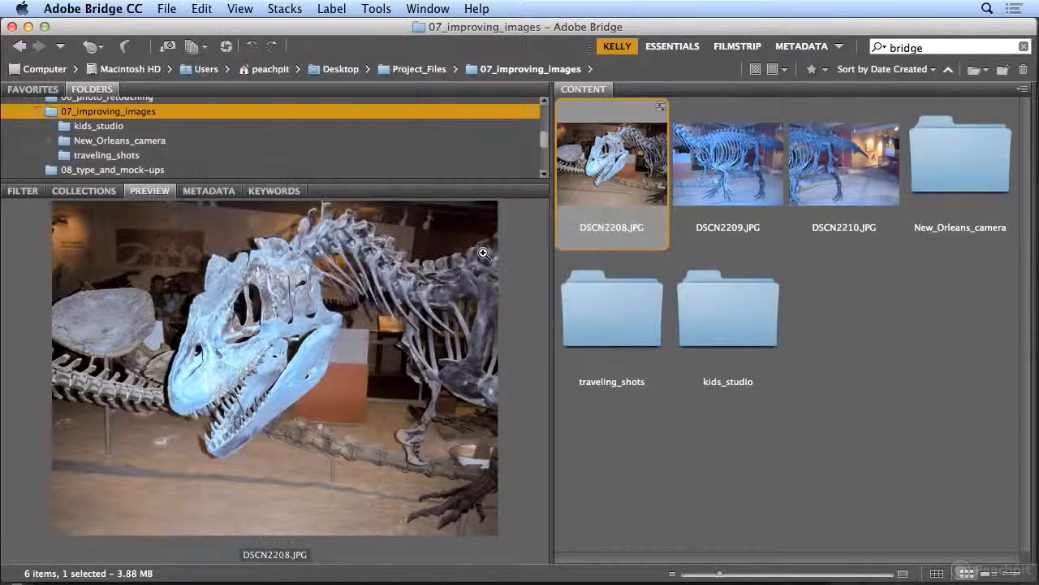
- Paste the copied Camera Raw settings onto DSCN2209.JPG and DSCN2210.JPG using the Settings subset, and reselect DSCN2208.JPG
click(706, 203)
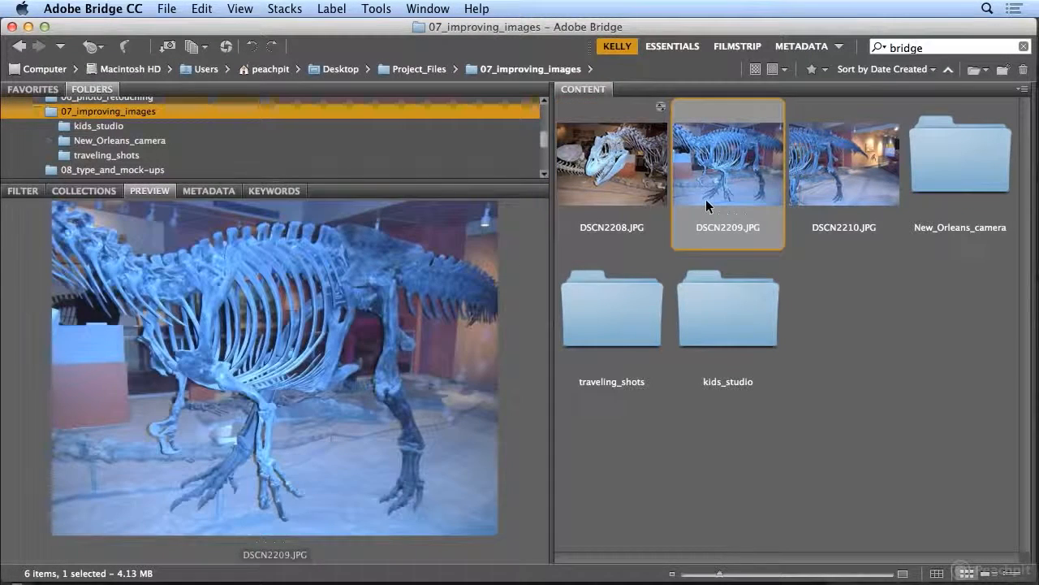
super+click(818, 193)
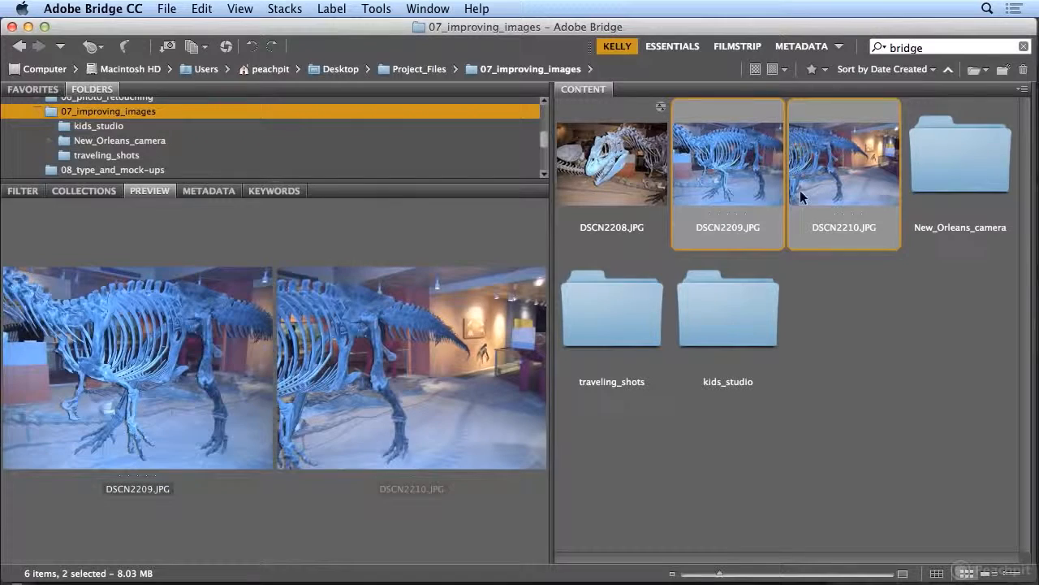
click(201, 8)
mouse_move(259, 207)
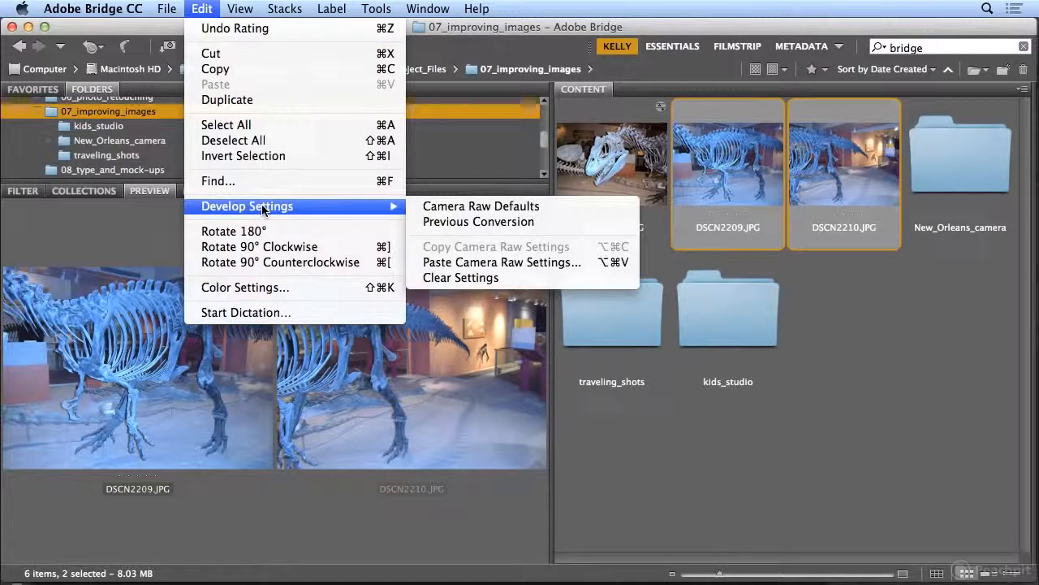
click(499, 262)
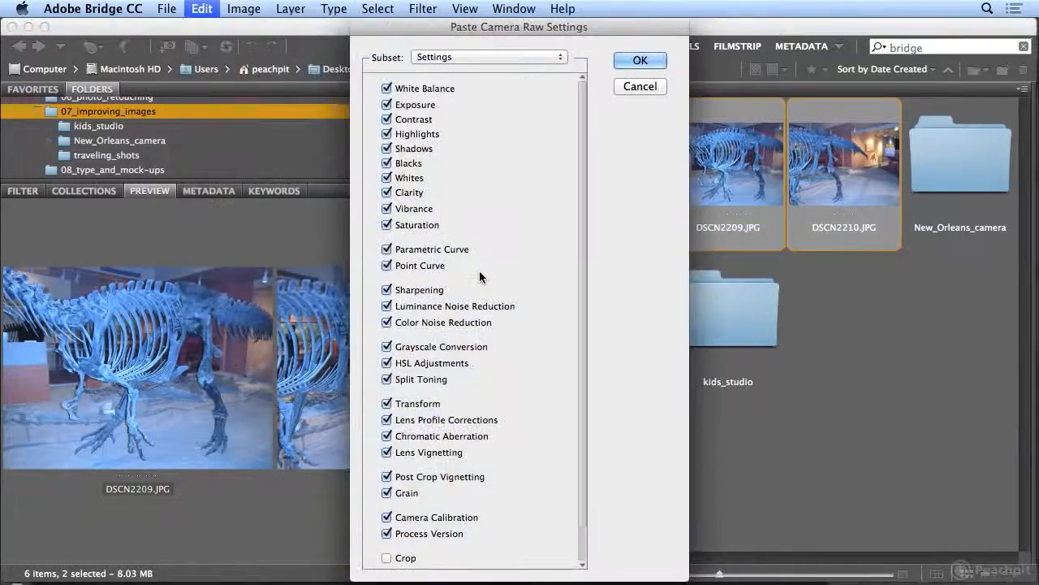
click(636, 62)
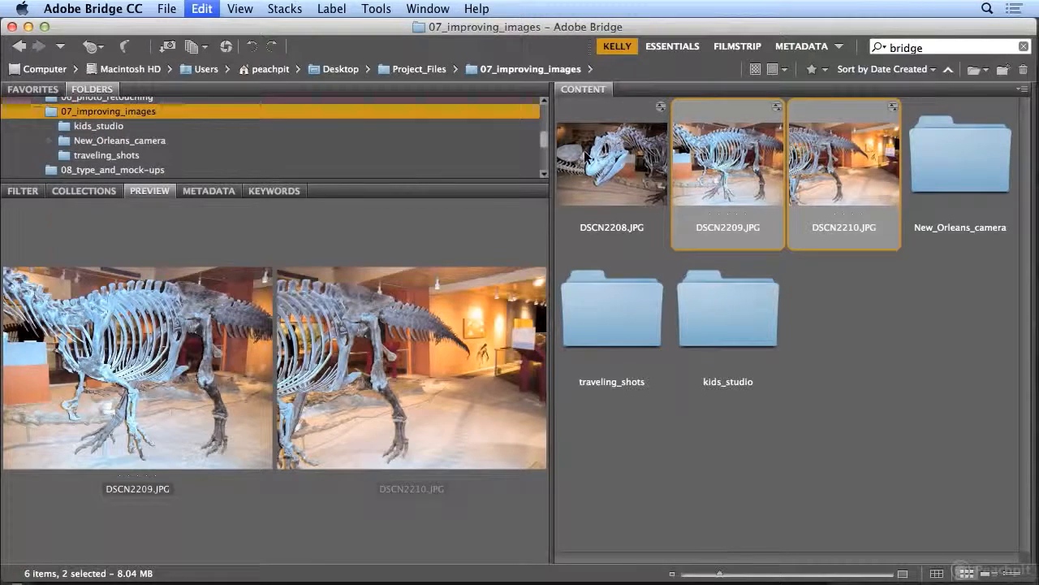
click(654, 160)
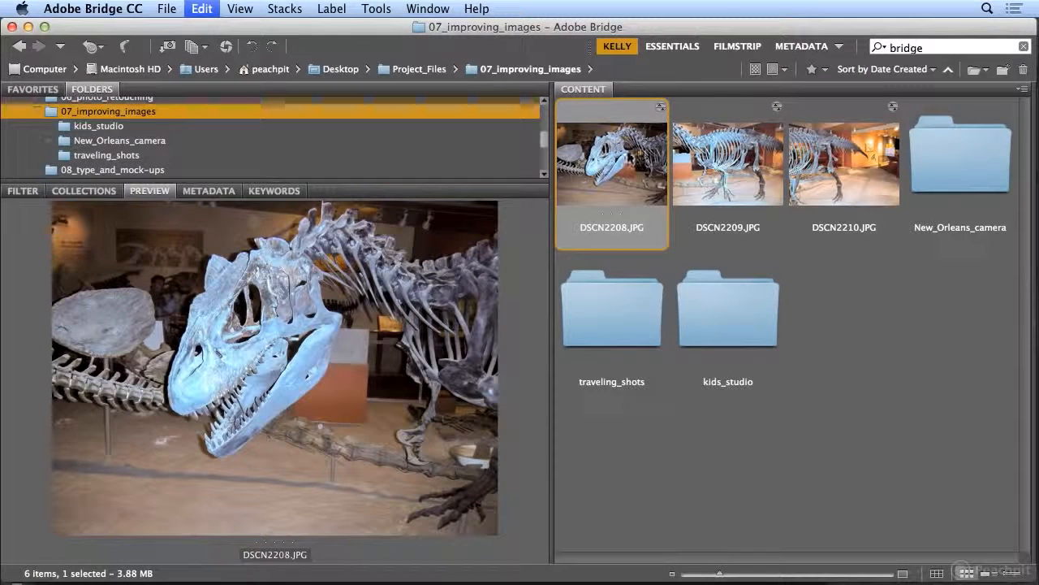
- Merge DSCN2208.JPG, DSCN2209.JPG and DSCN2210.JPG into a panorama with Photoshop's Photomerge, using the Auto layout and Blend Images Together
shift+click(828, 175)
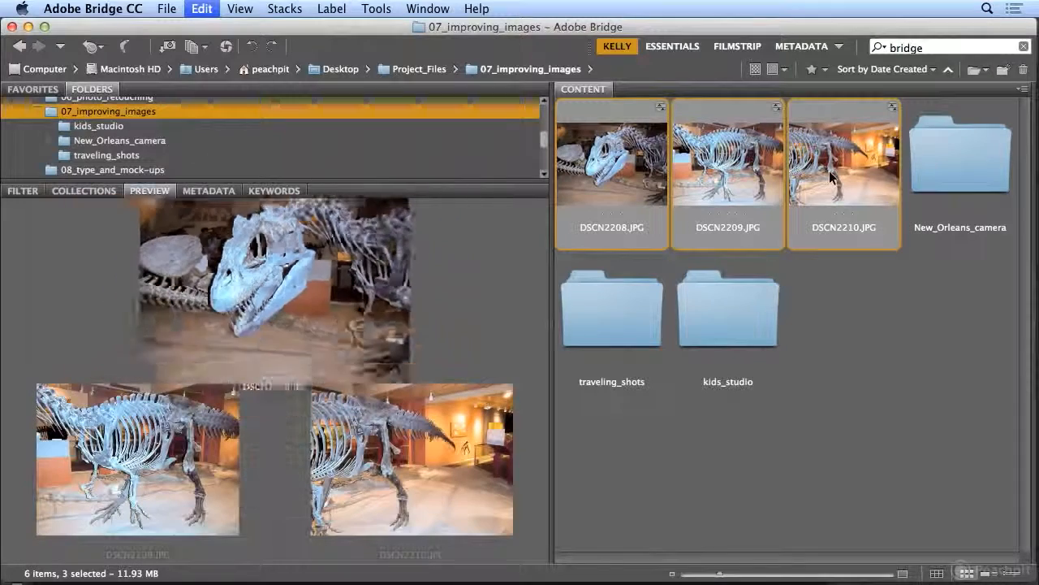
click(370, 7)
mouse_move(411, 150)
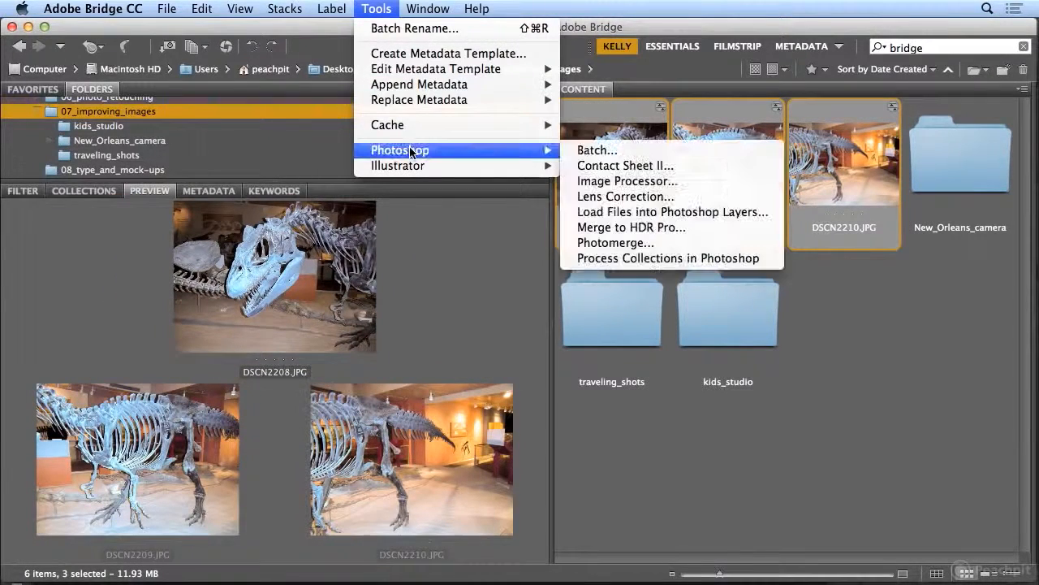
click(671, 244)
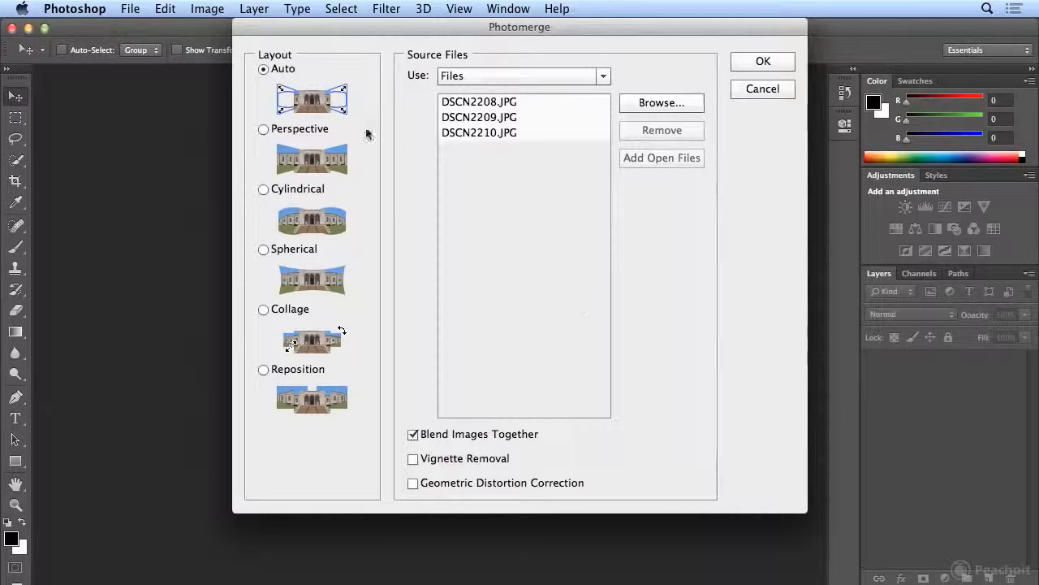
click(759, 64)
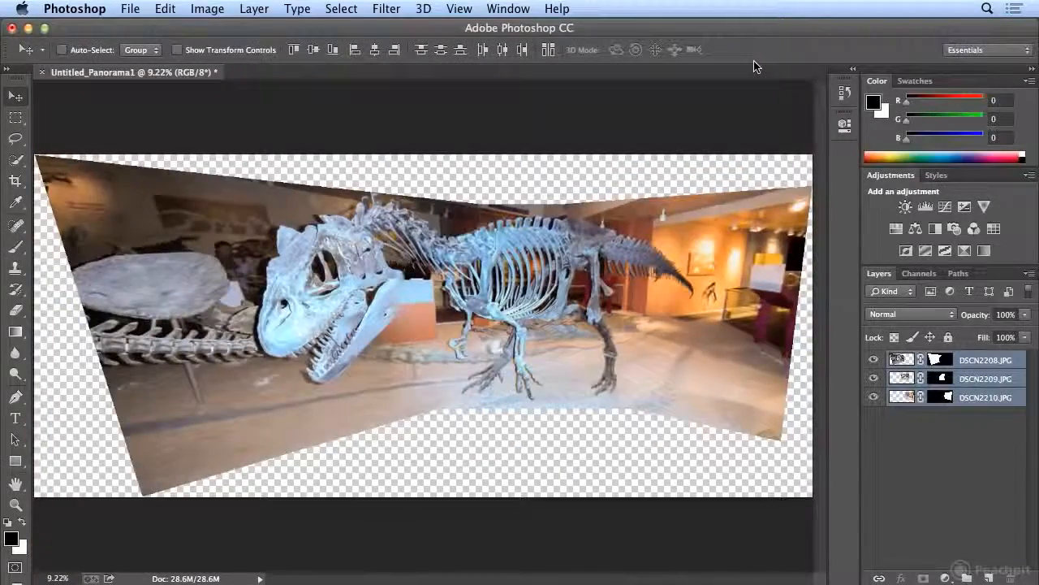
- Switch the layer masks of the three panorama layers off and back on to examine how the photos are blended
shift+click(938, 360)
shift+click(936, 362)
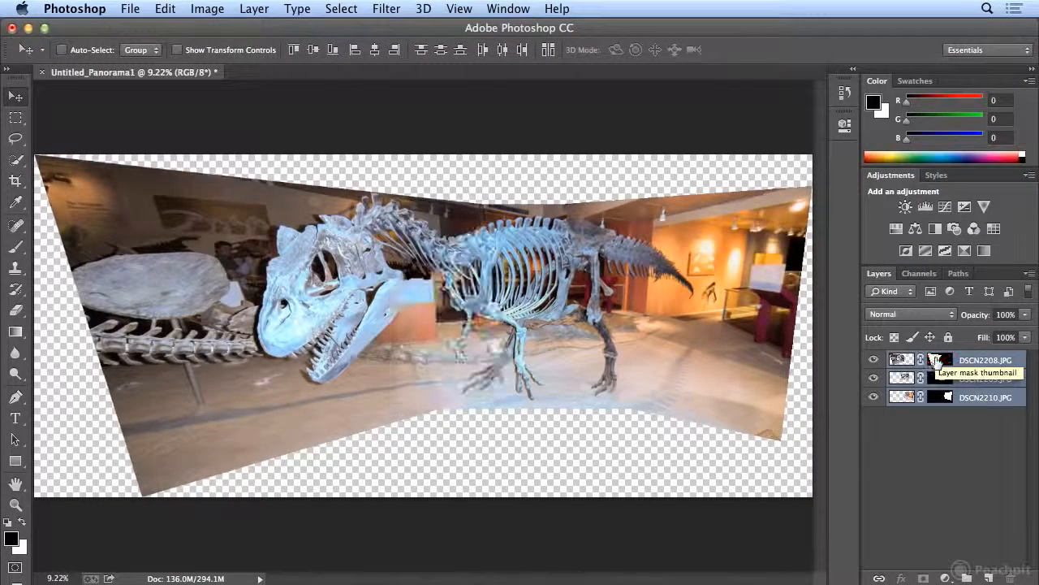
shift+click(940, 379)
shift+click(940, 380)
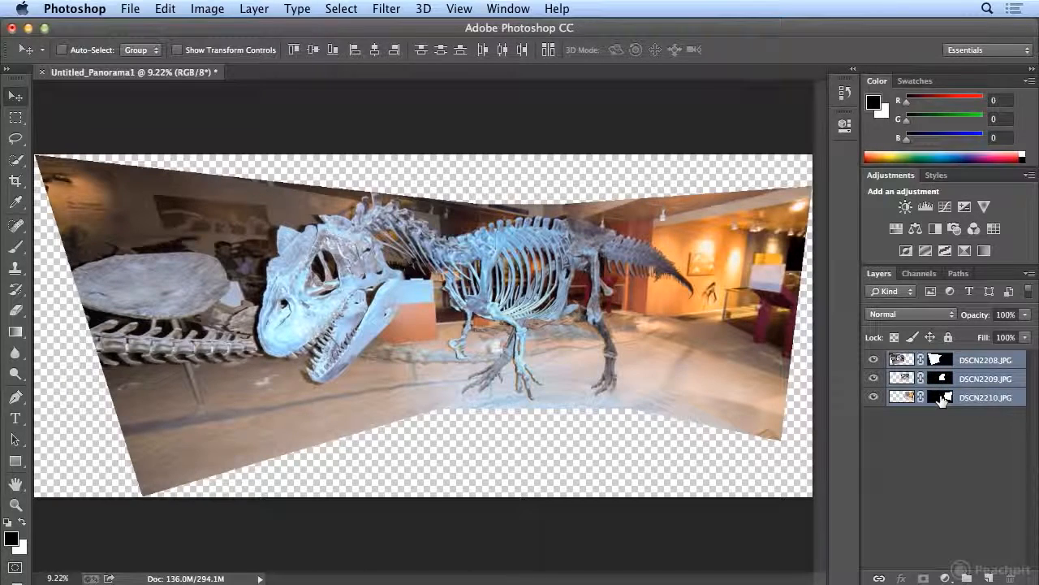
shift+click(942, 401)
shift+click(942, 400)
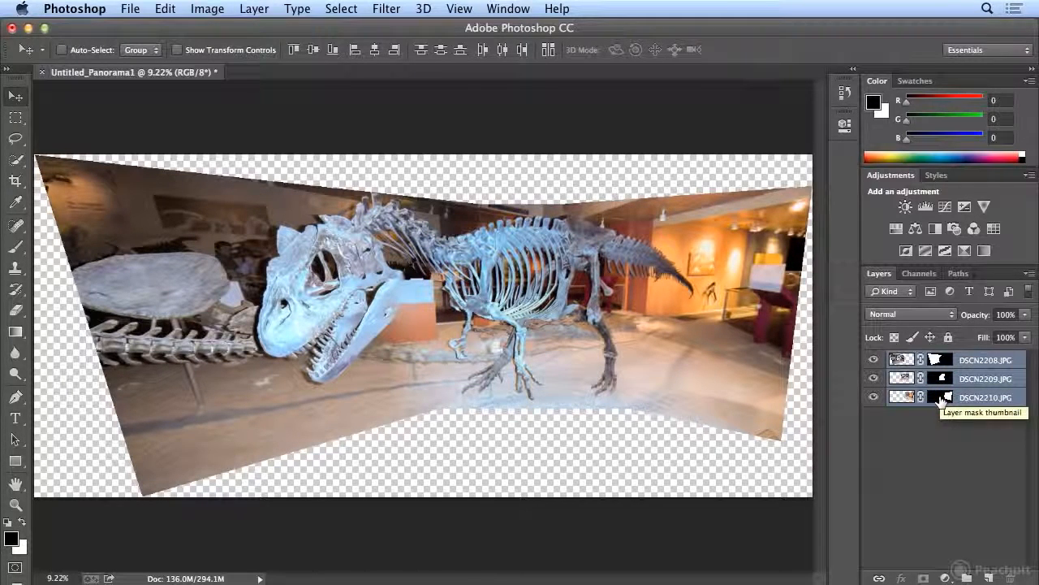
shift+click(941, 401)
shift+click(940, 400)
shift+click(941, 378)
shift+click(941, 378)
shift+click(939, 360)
shift+click(940, 359)
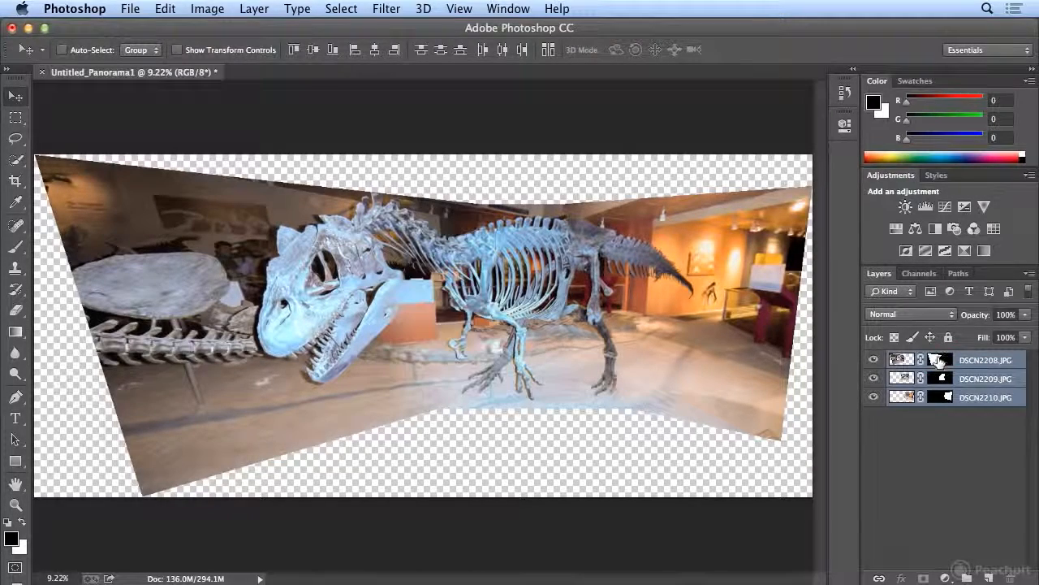
- Flatten the panorama and crop it on all sides to a wide strip around the dinosaur skeleton, trimming most of the white edges
click(249, 9)
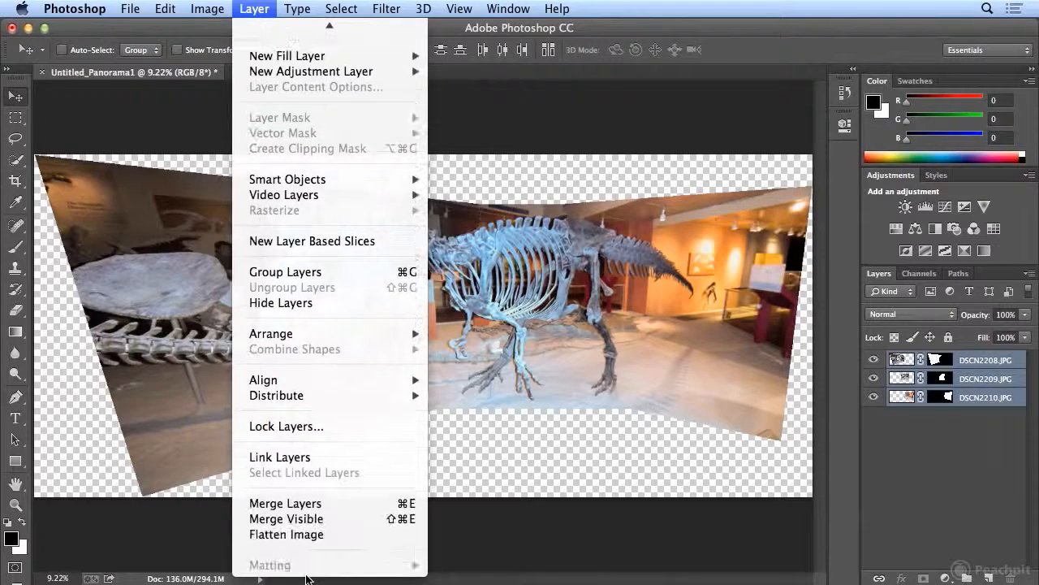
click(313, 532)
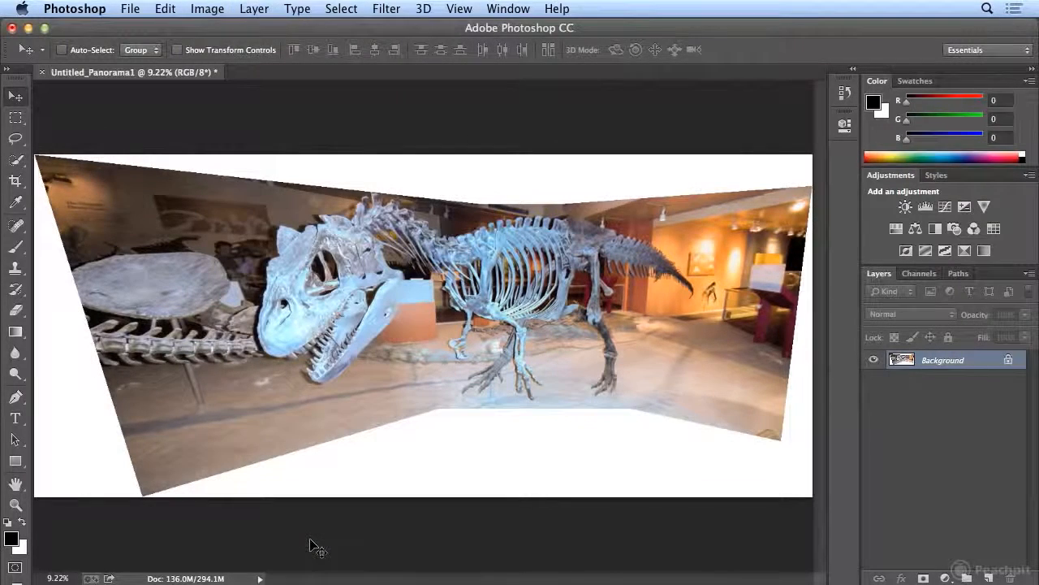
key(c)
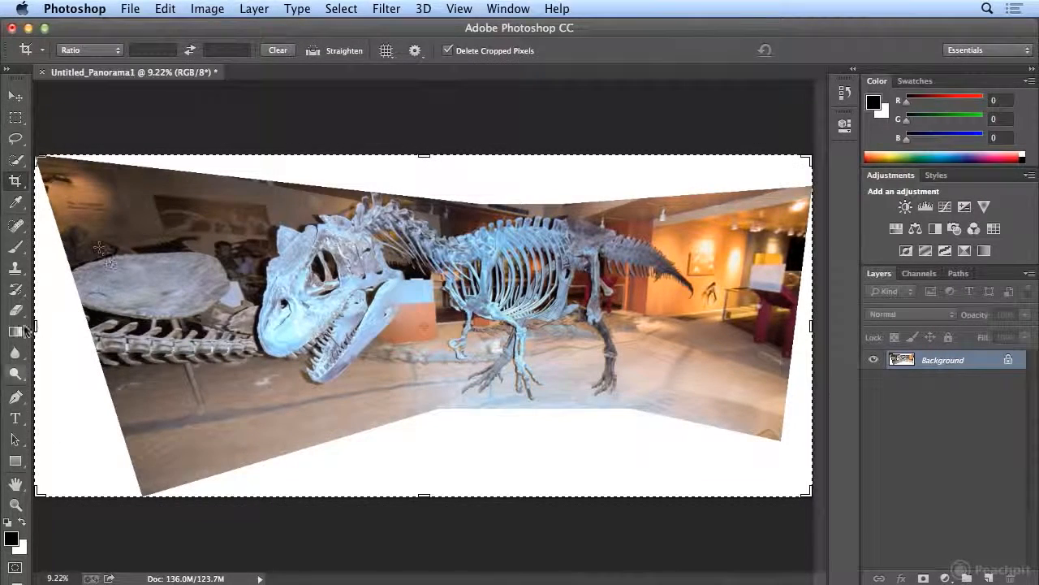
drag(38, 328, 86, 325)
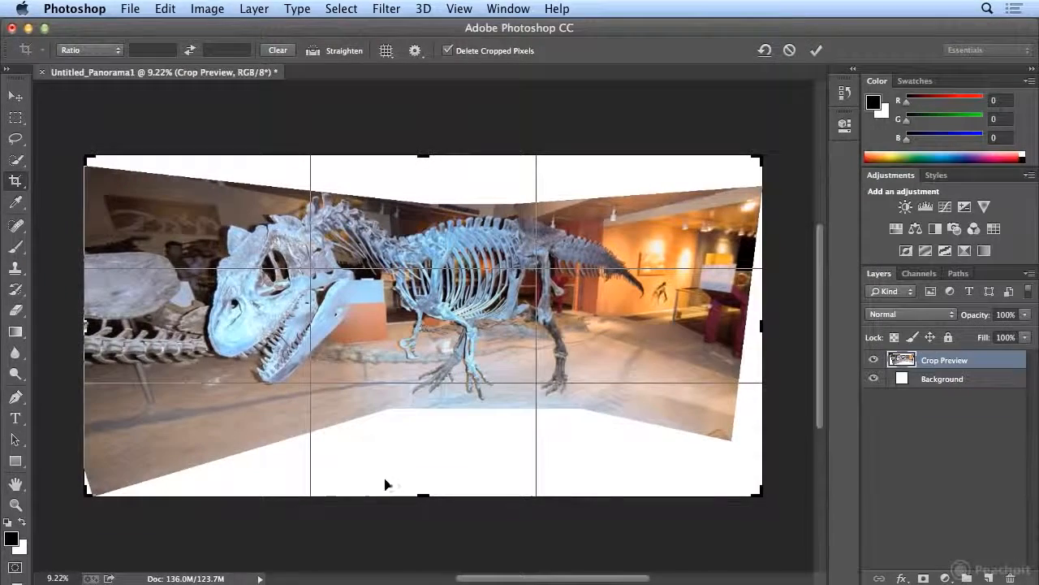
drag(423, 494, 427, 449)
drag(772, 203, 747, 222)
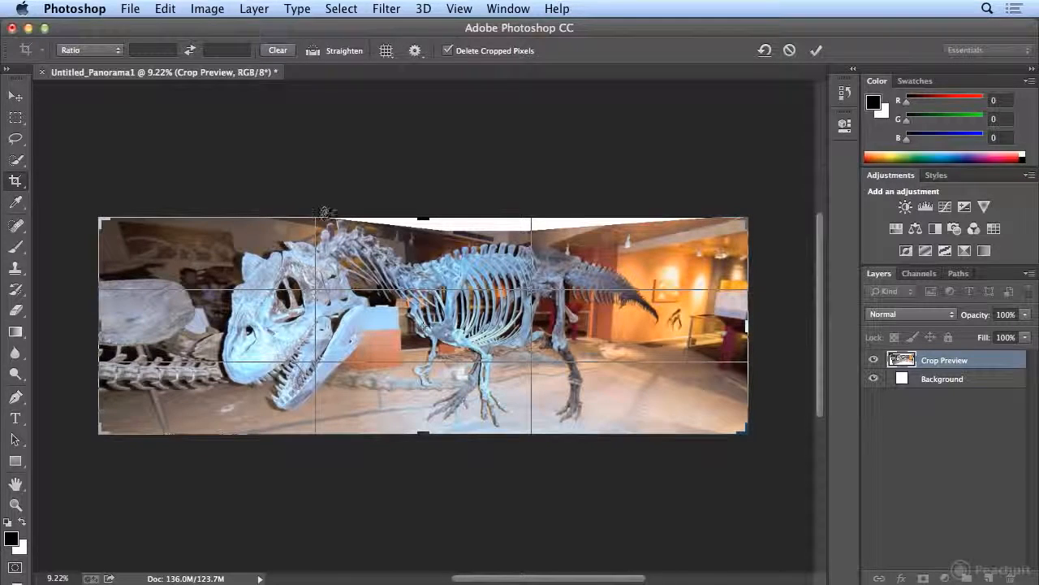
drag(106, 328, 138, 326)
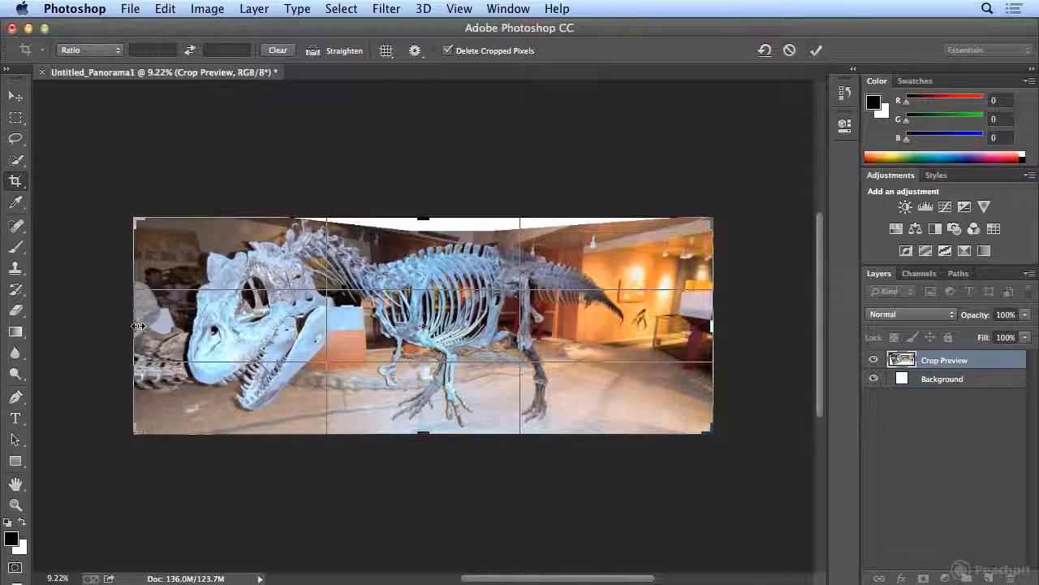
key(Return)
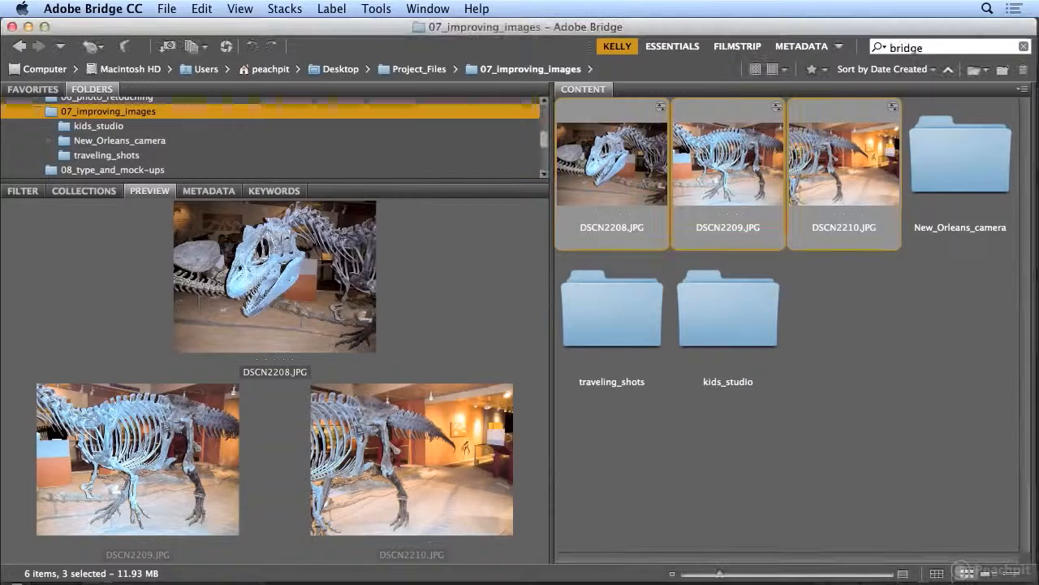
click(202, 8)
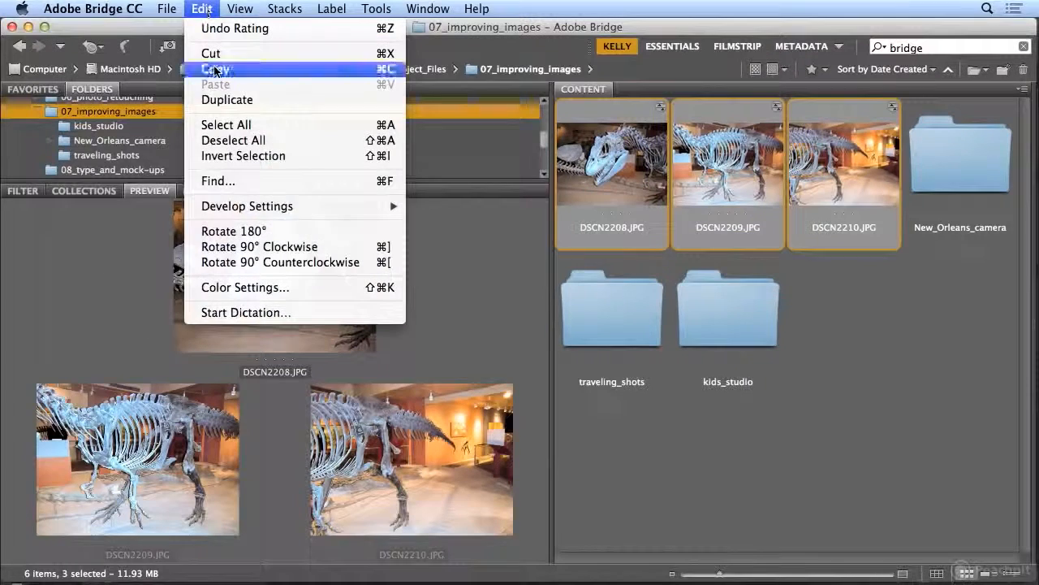
mouse_move(241, 206)
mouse_move(166, 8)
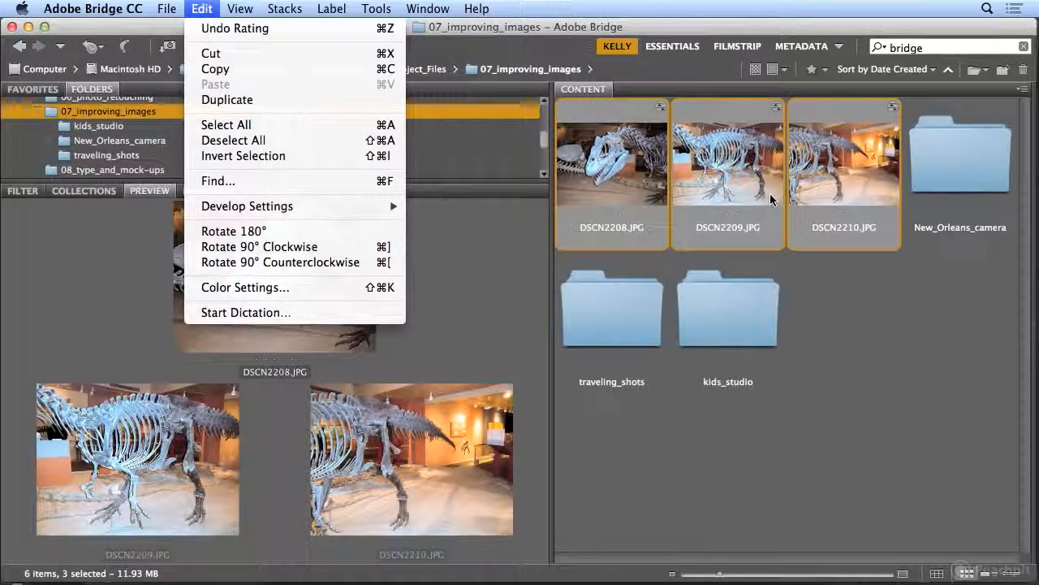
click(600, 28)
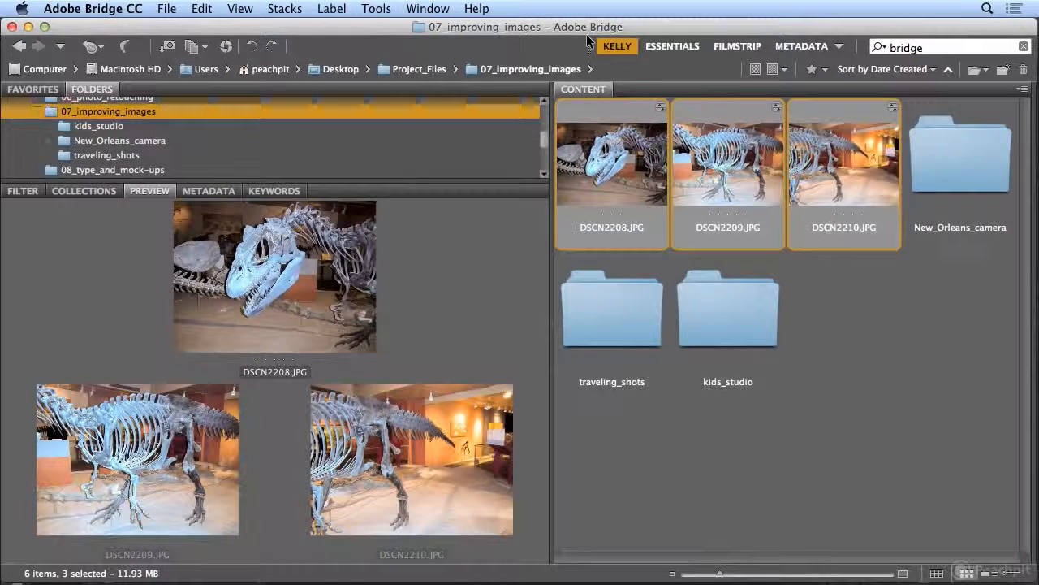